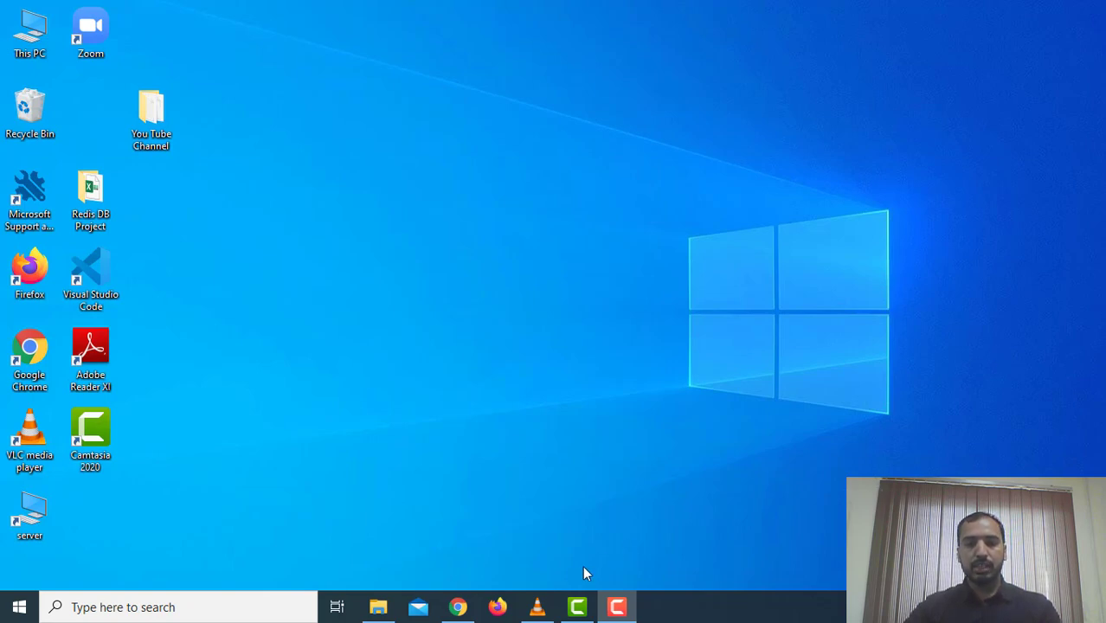
Step: Switch to VLC media player and show the Google Analytics installation video in full screen
left_click(537, 607)
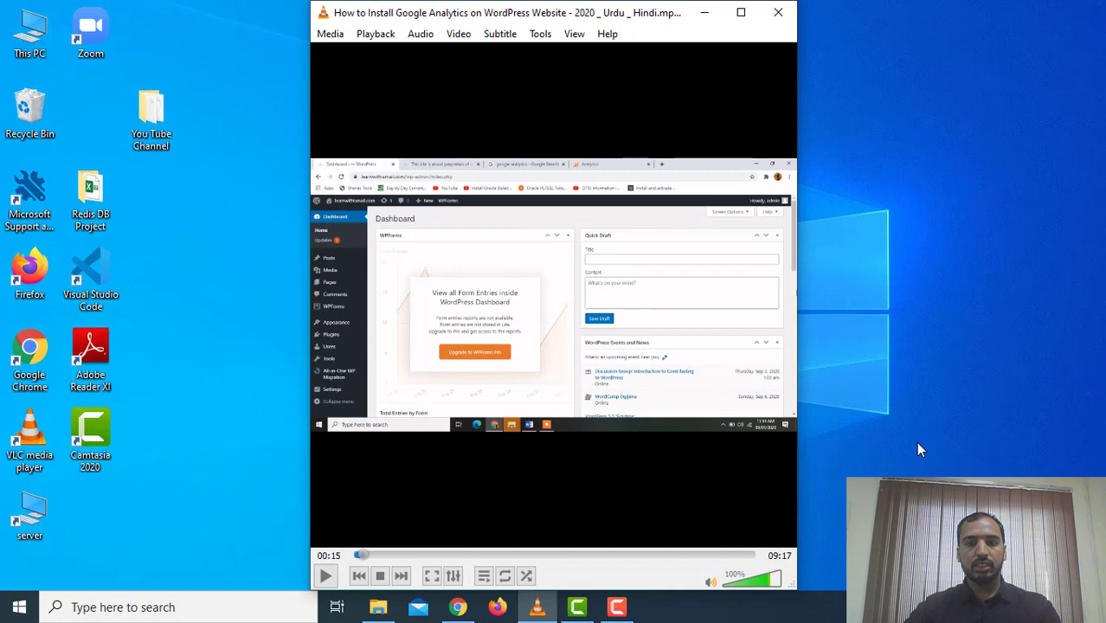
double_click(640, 316)
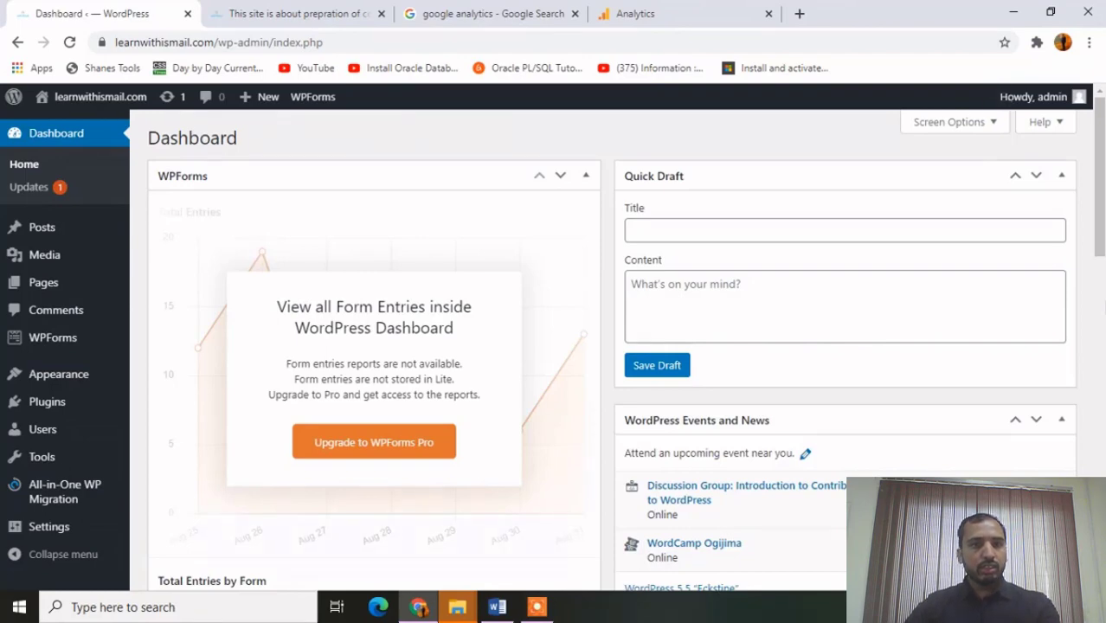
Step: Open the WordPress page for adding new plugins and search the plugins for "monster"
left_click(32, 140)
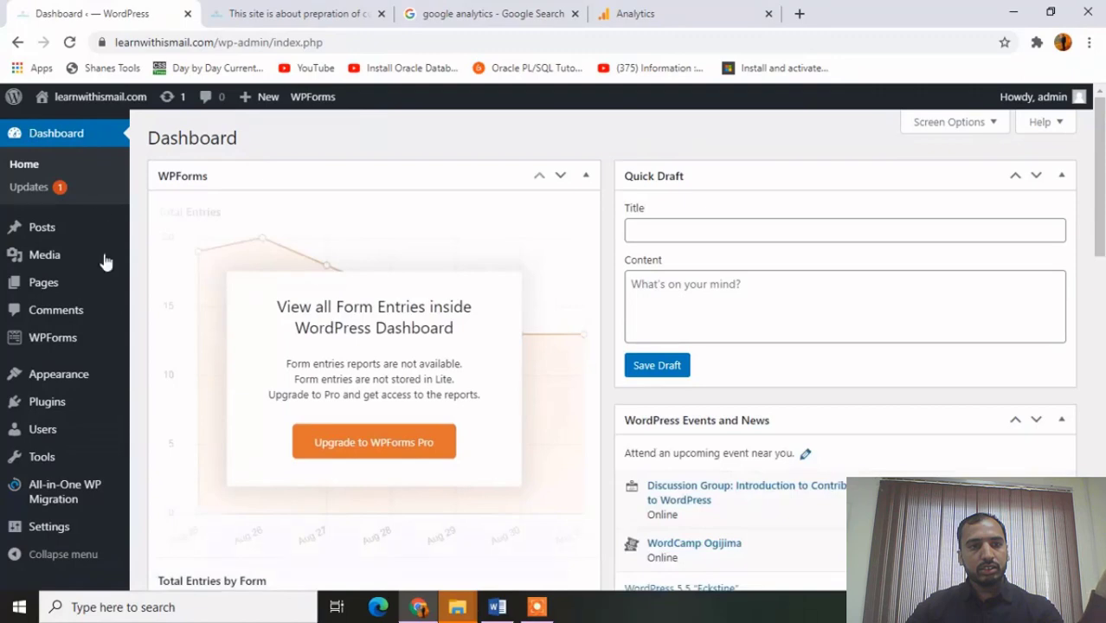
mouse_move(55, 408)
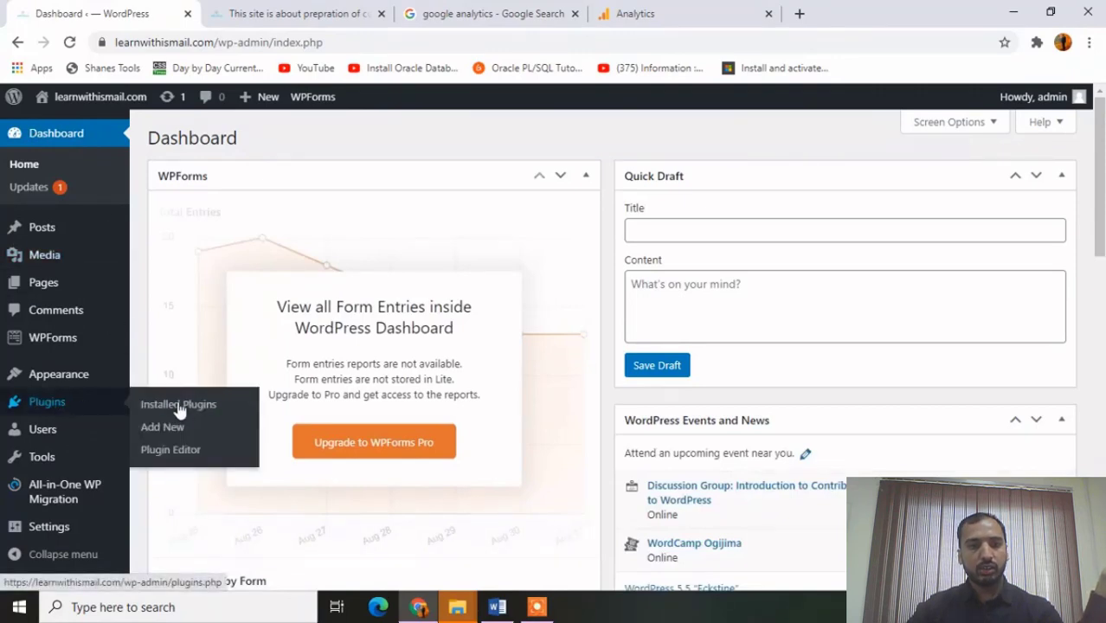
left_click(166, 428)
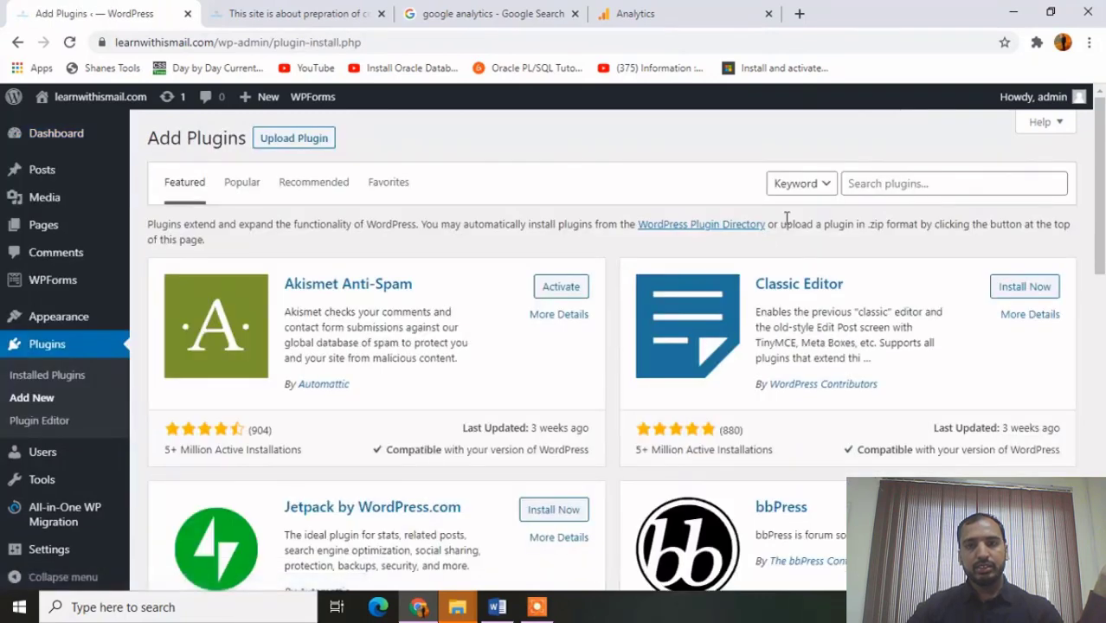
left_click(887, 185)
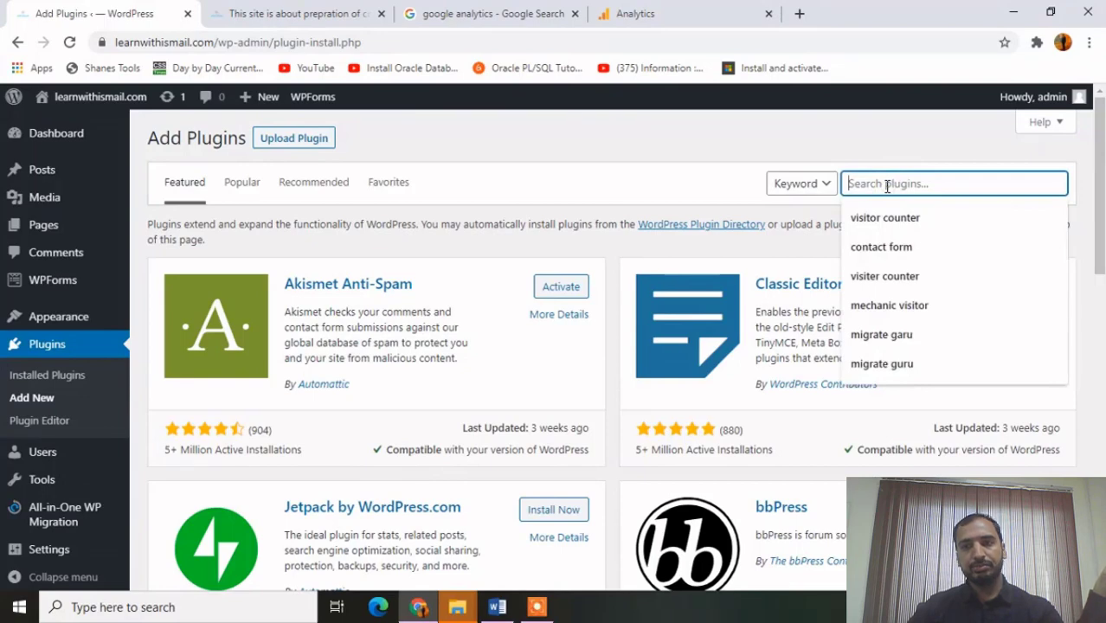
type("mon")
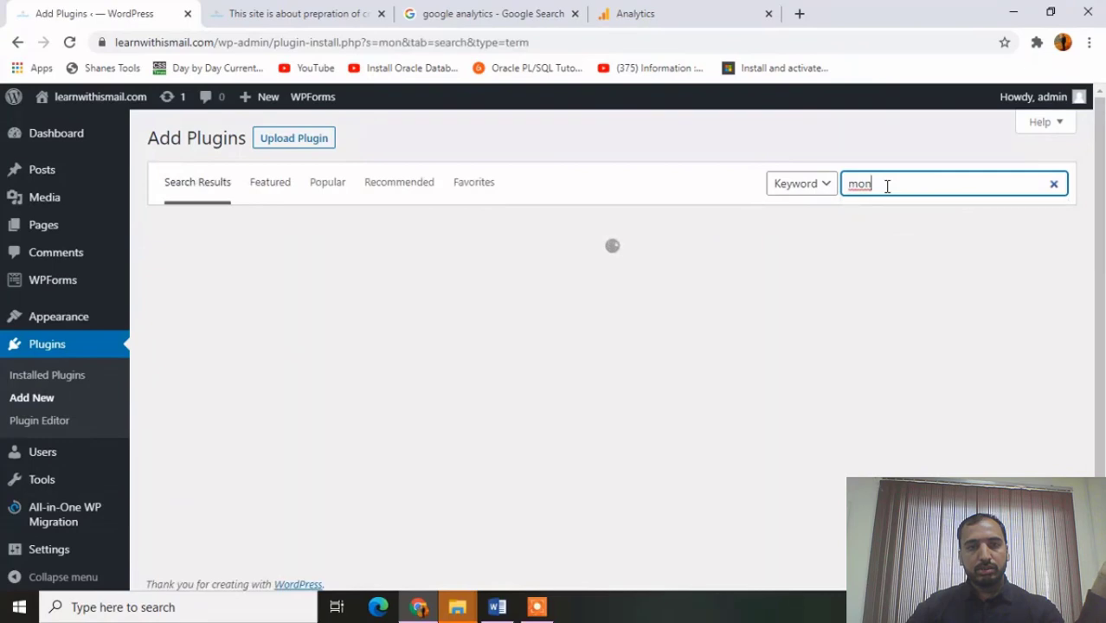
type("ster")
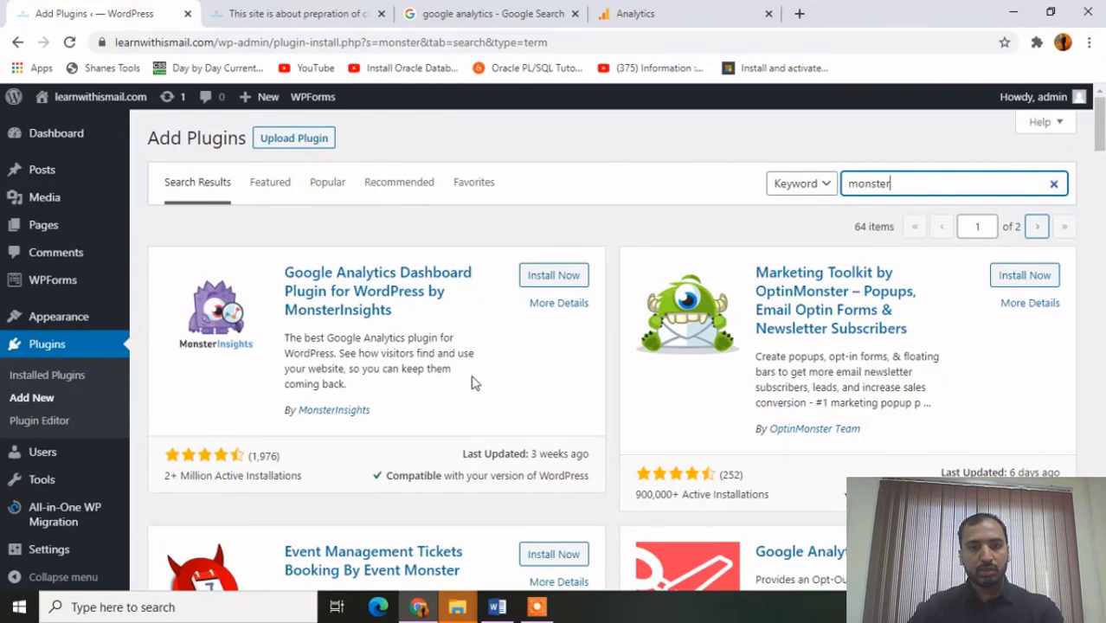
Step: Install and activate the Google Analytics Dashboard Plugin for WordPress by MonsterInsights
left_click(536, 278)
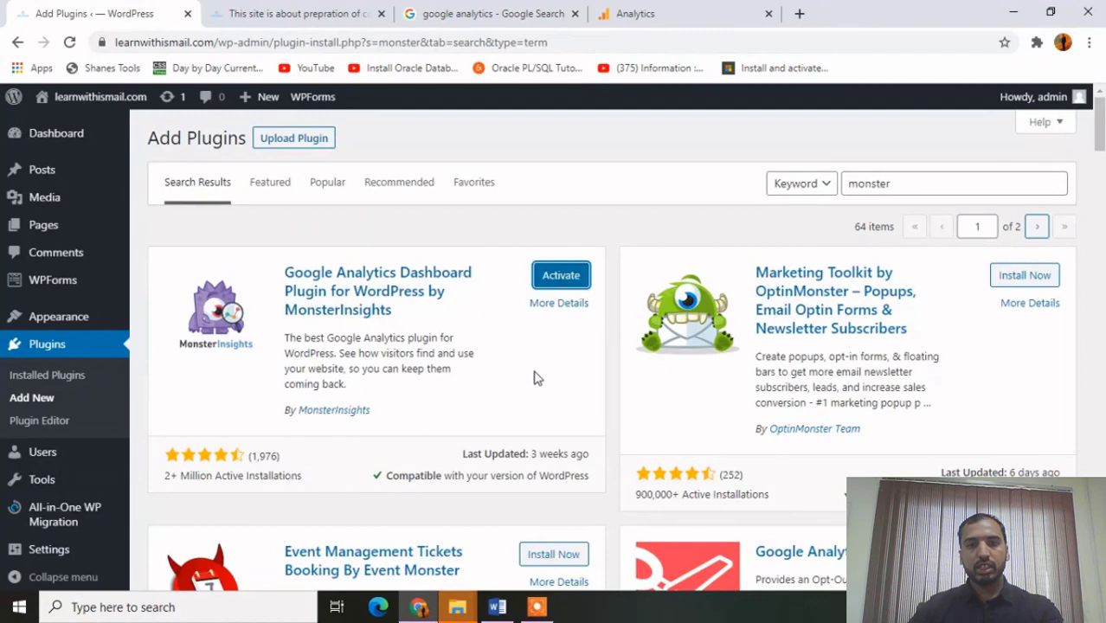
left_click(549, 275)
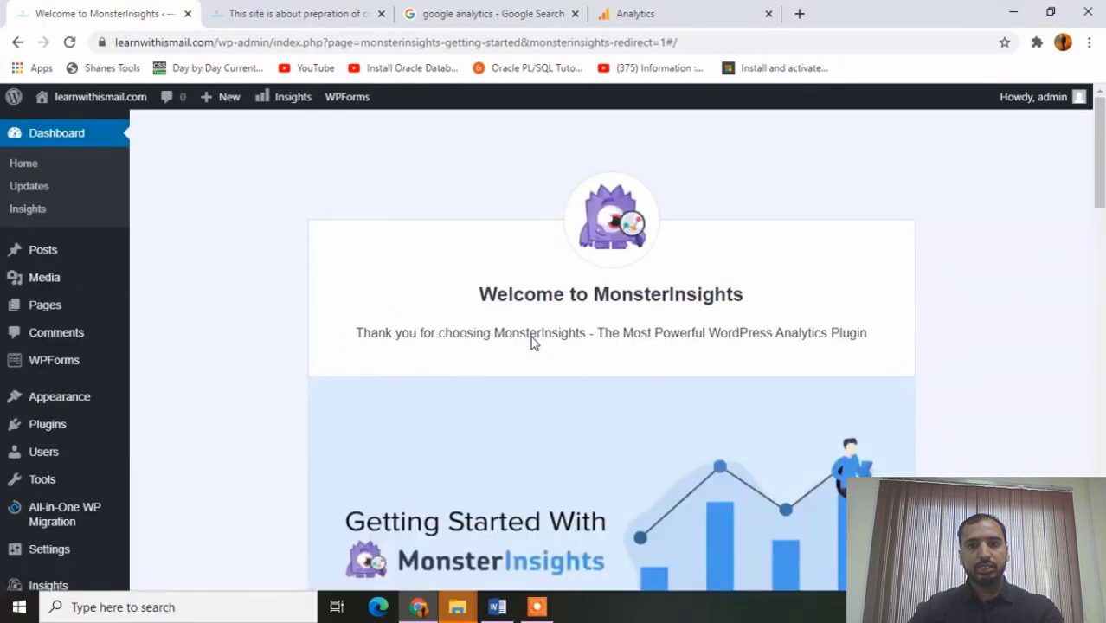
Step: Launch the MonsterInsights setup wizard and save Publisher (Blog) as the website category
scroll(532, 340, "down", 6)
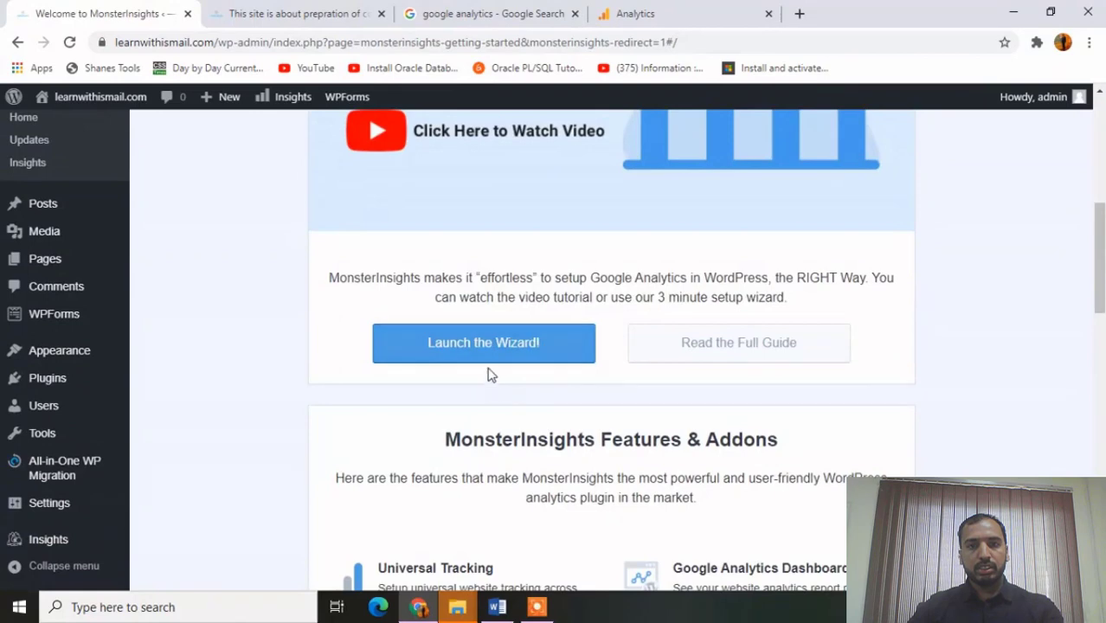
scroll(490, 353, "down", 4)
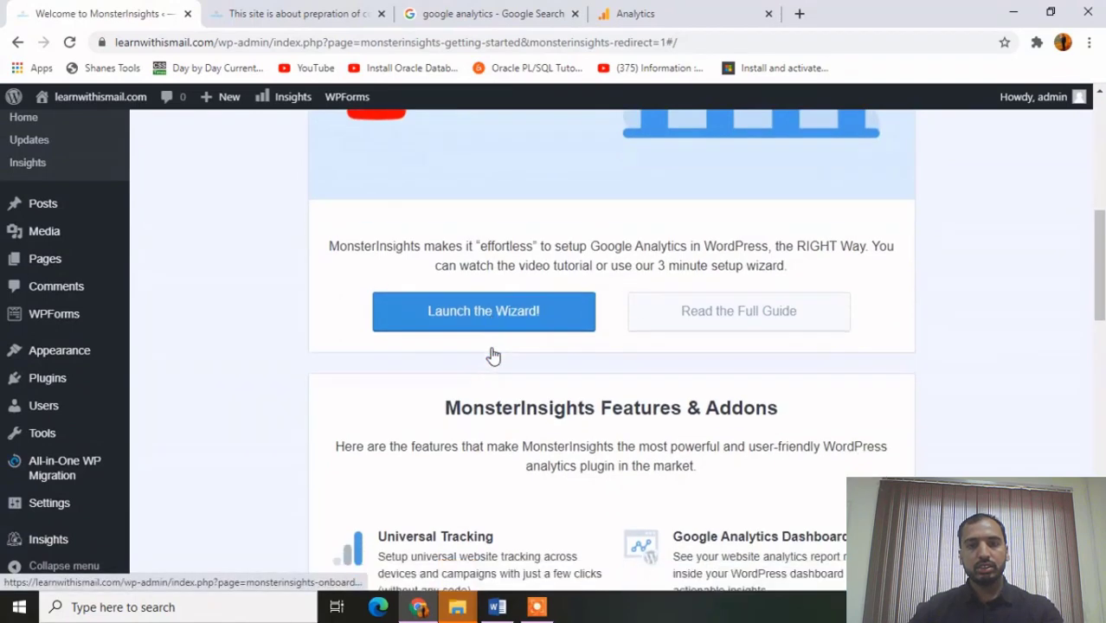
scroll(491, 353, "down", 4)
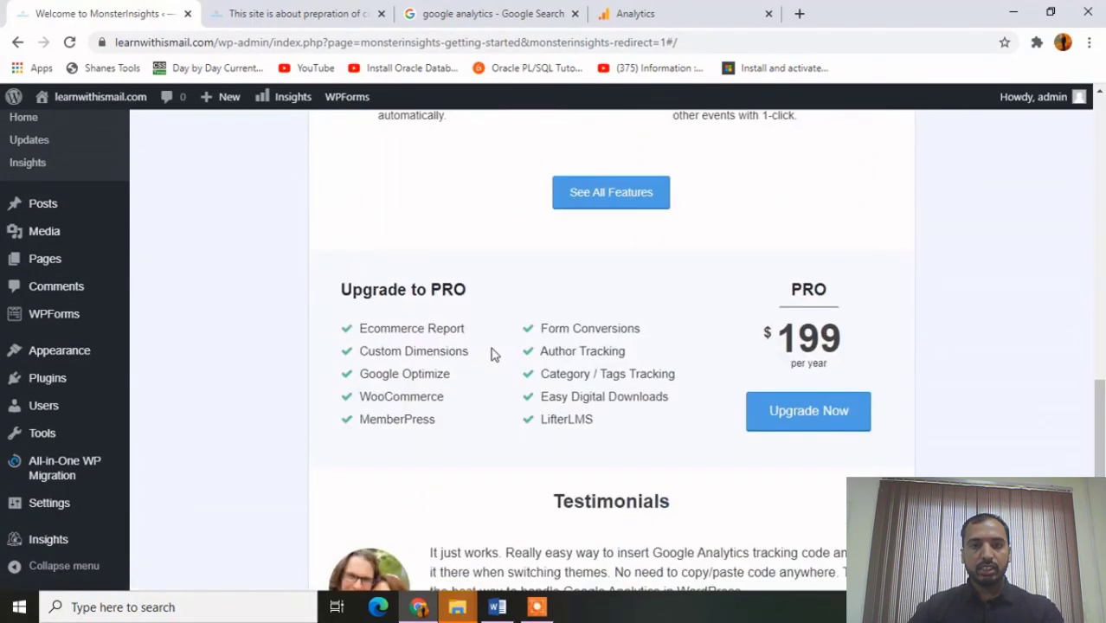
scroll(490, 347, "up", 8)
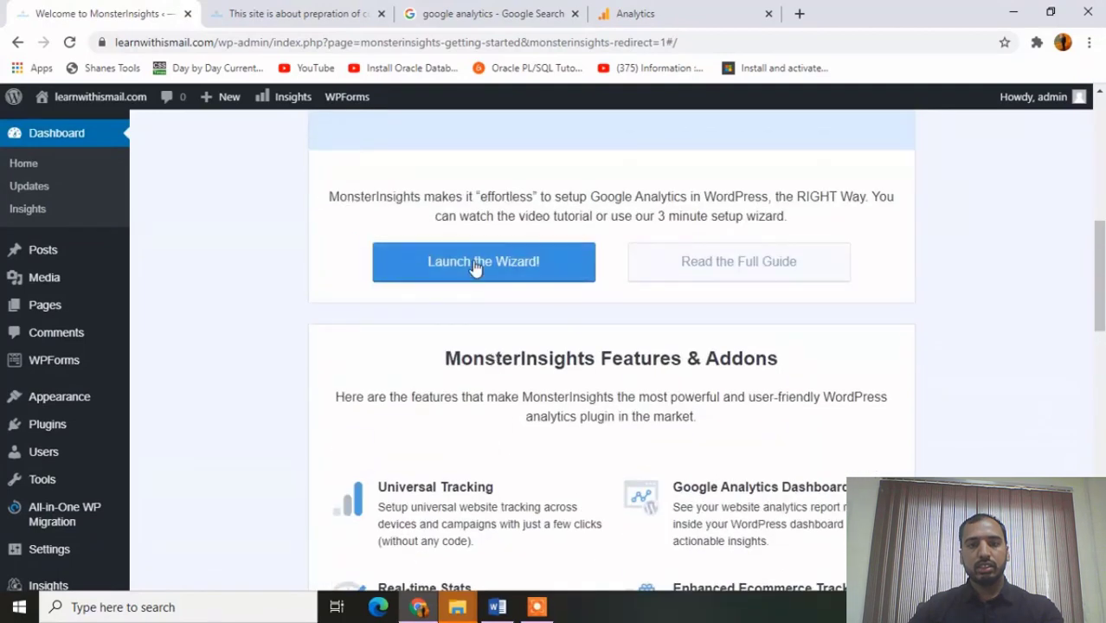
left_click(475, 267)
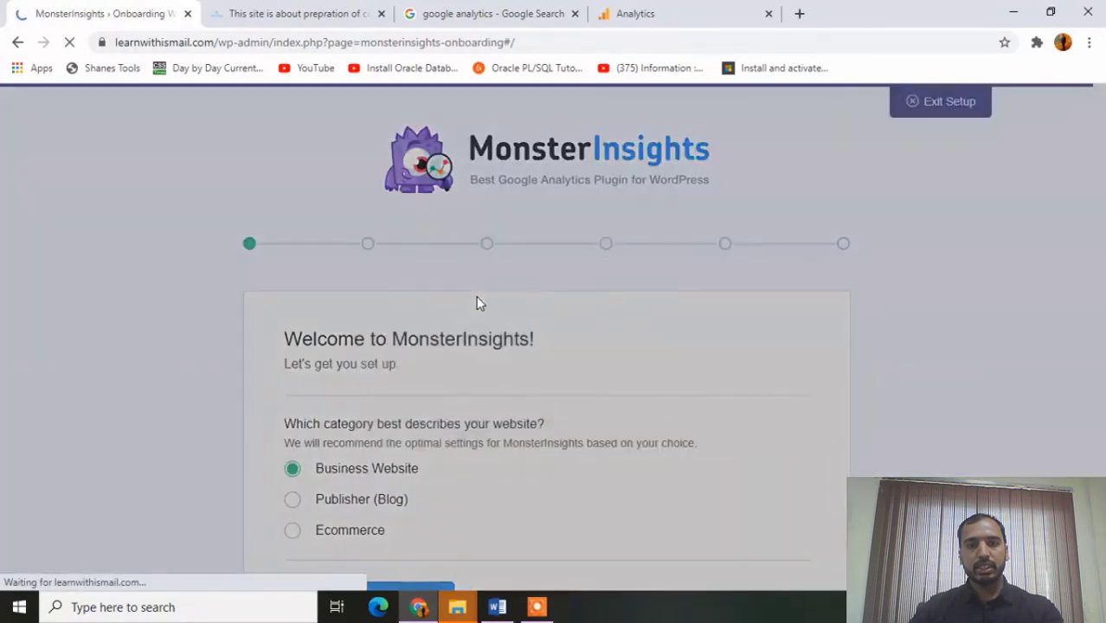
scroll(477, 299, "down", 2)
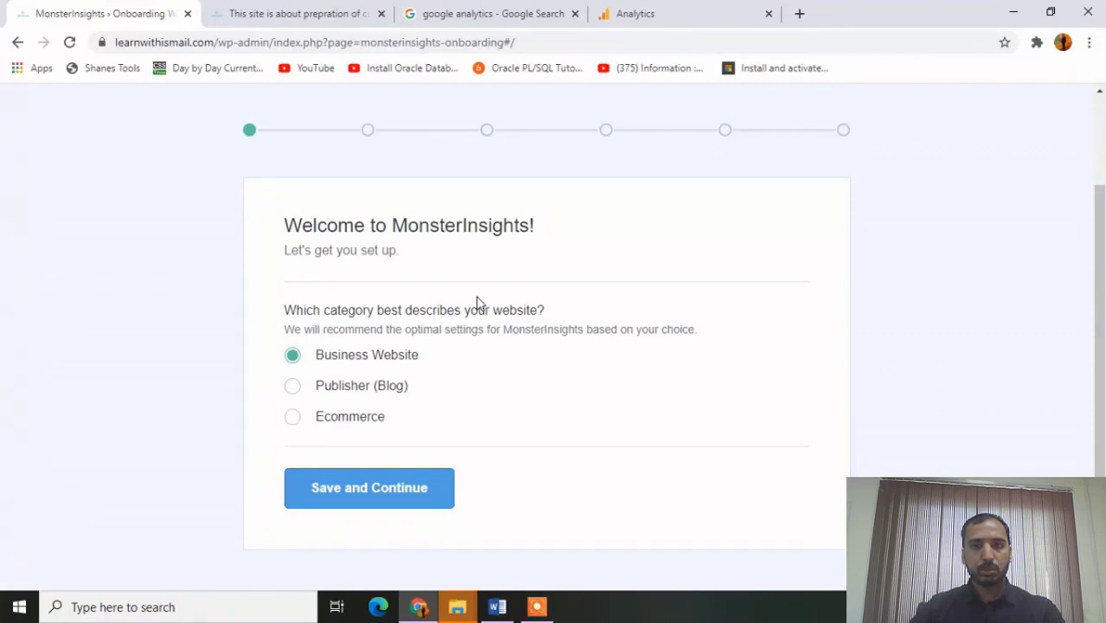
key("Down")
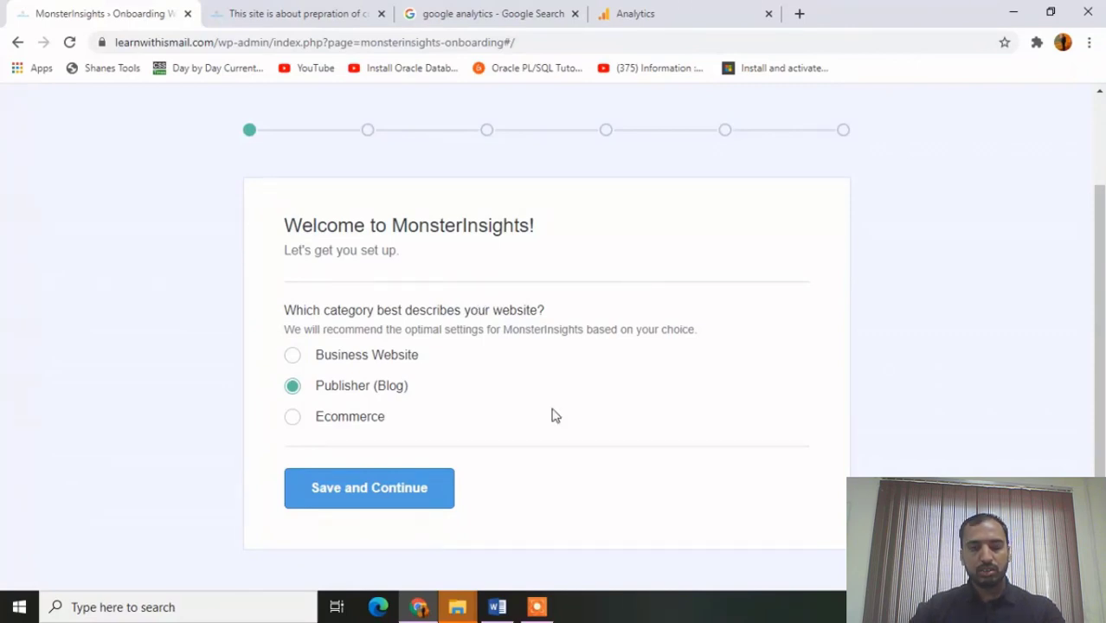
left_click(408, 499)
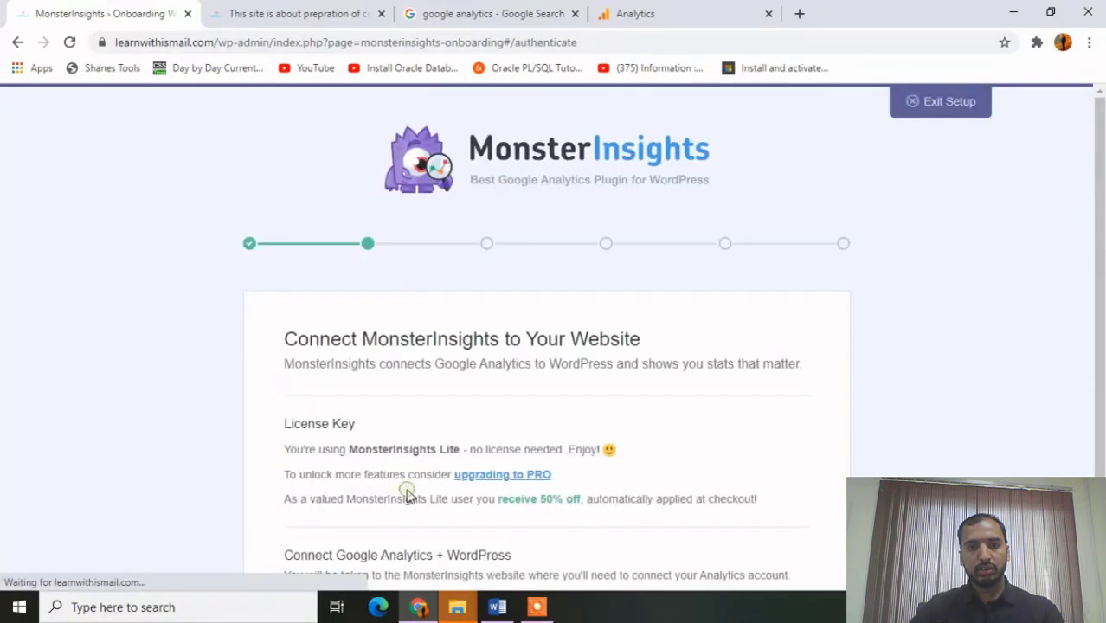
Step: Start connecting MonsterInsights to Google Analytics and choose the first listed Google account for sign-in
scroll(811, 449, "down", 2)
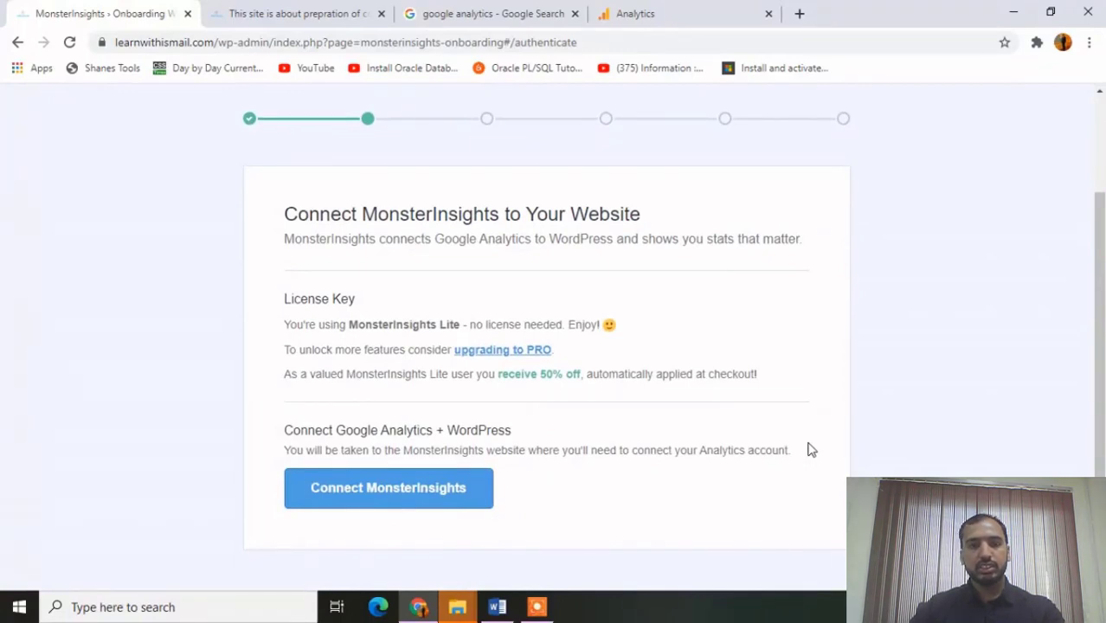
left_click(375, 497)
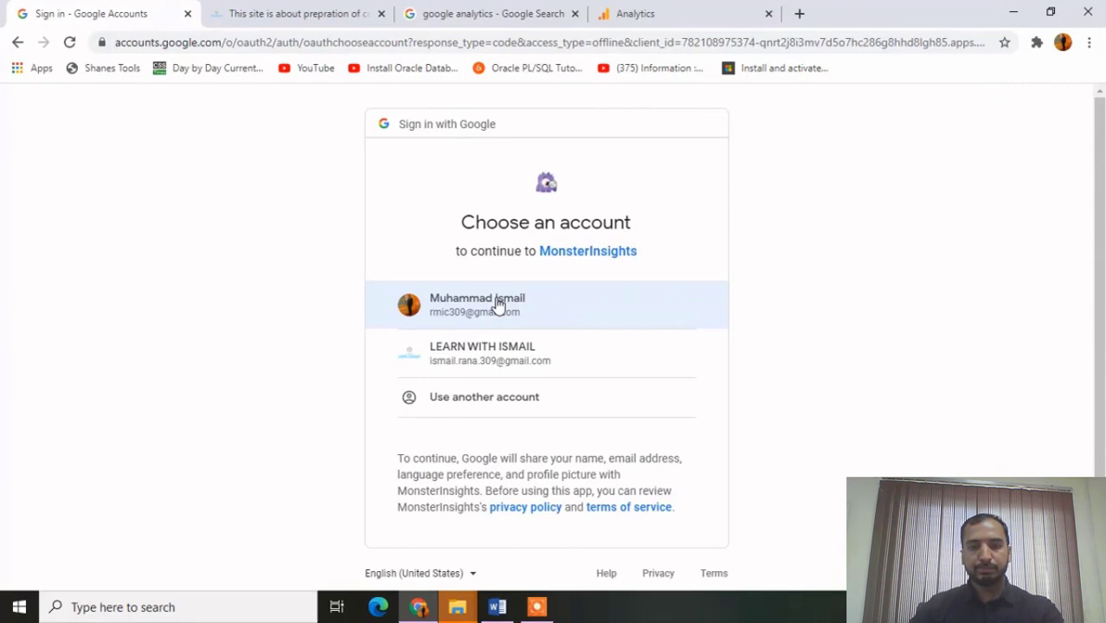
left_click(479, 311)
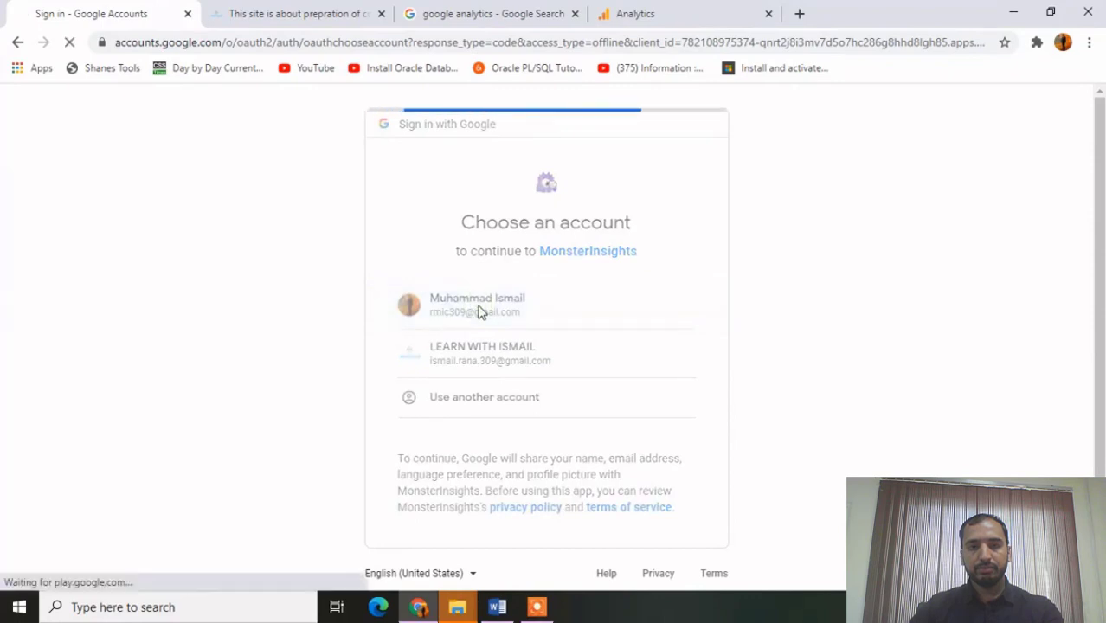
Step: Search Google for "google analytics" in a new browser tab and open the Google Analytics site
left_click(798, 14)
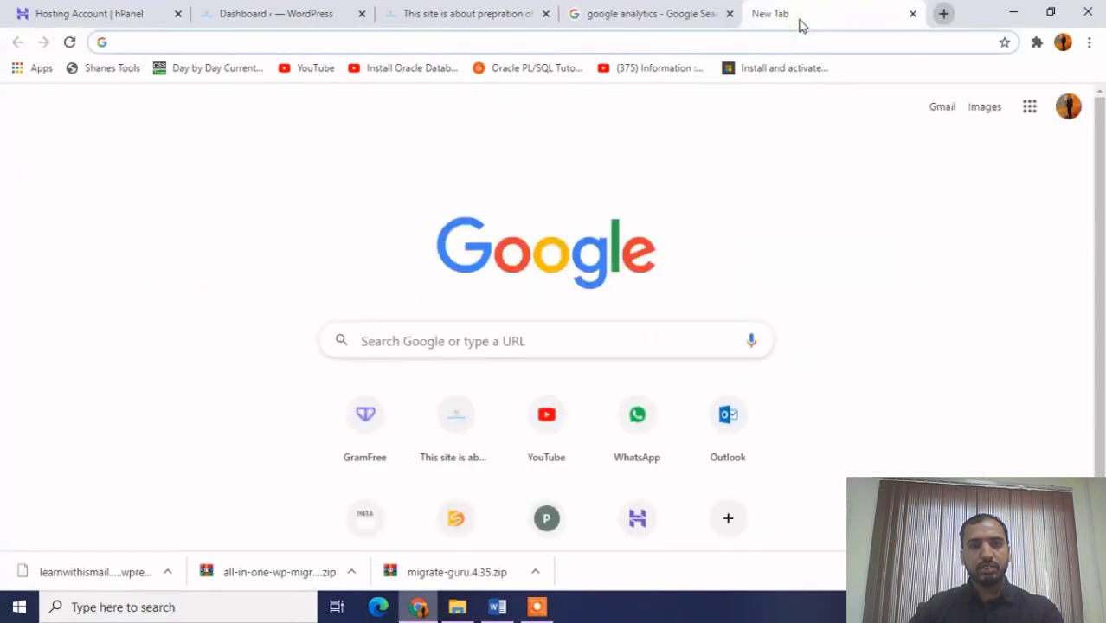
type("googl")
key("Return")
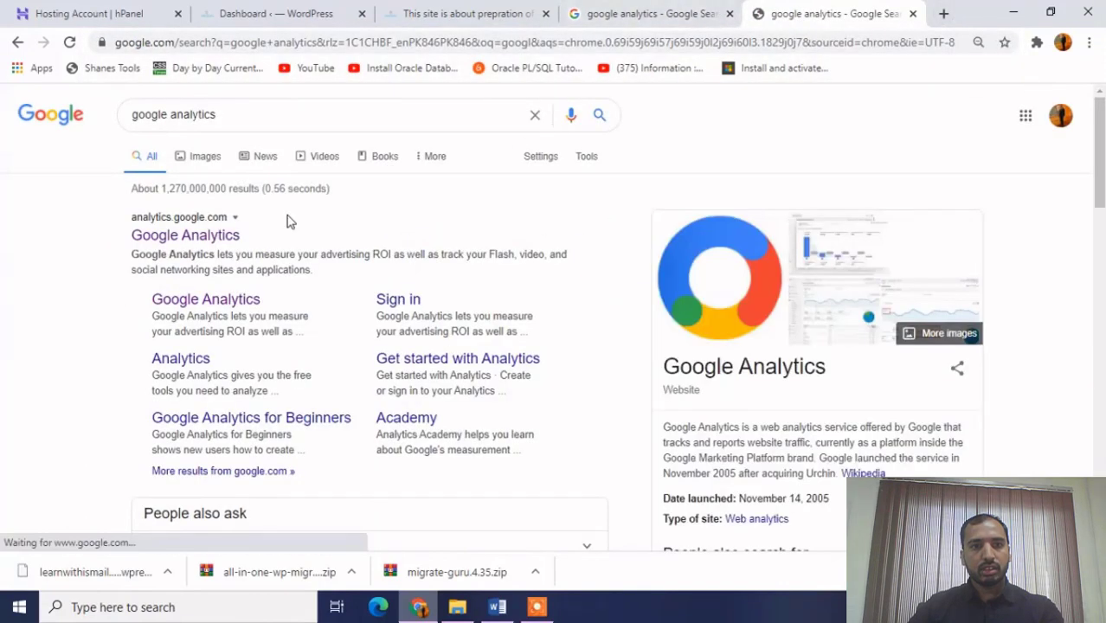
left_click(229, 237)
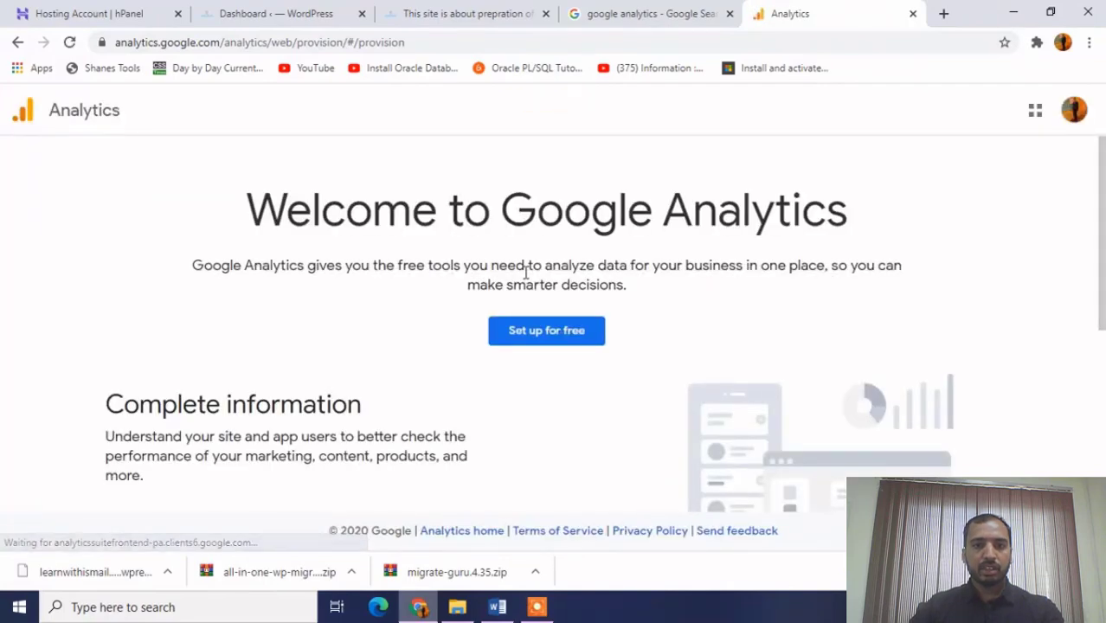
Step: Start the free Google Analytics setup and enter "Learn With Ismail" as the account name
scroll(406, 216, "down", 2)
scroll(407, 218, "down", 3)
scroll(408, 217, "up", 5)
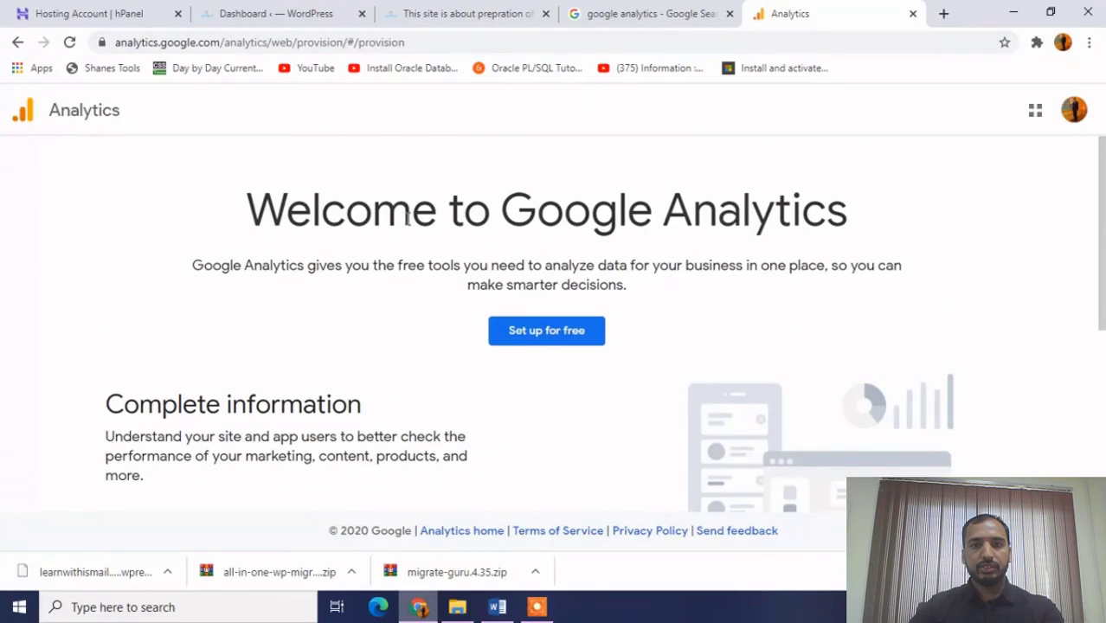
left_click(532, 338)
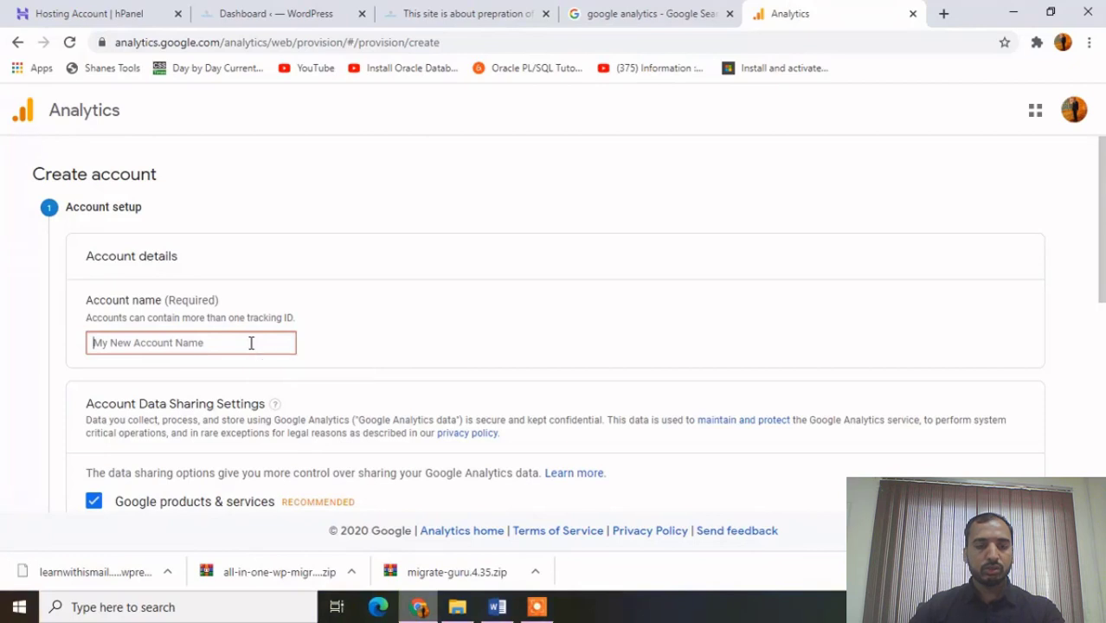
type("Lear")
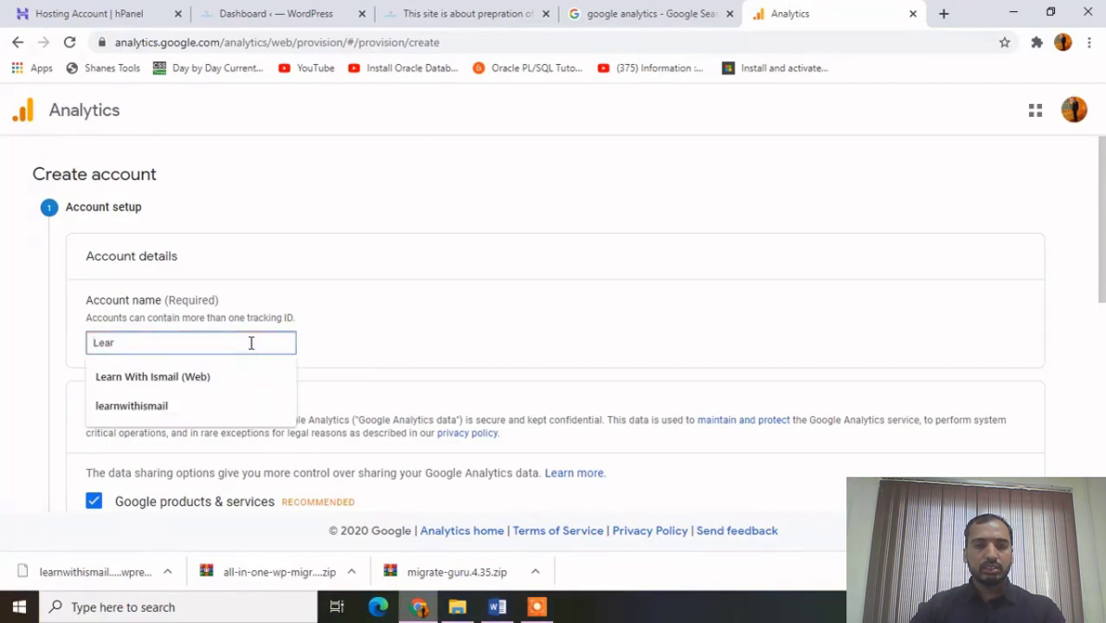
type("n Wi")
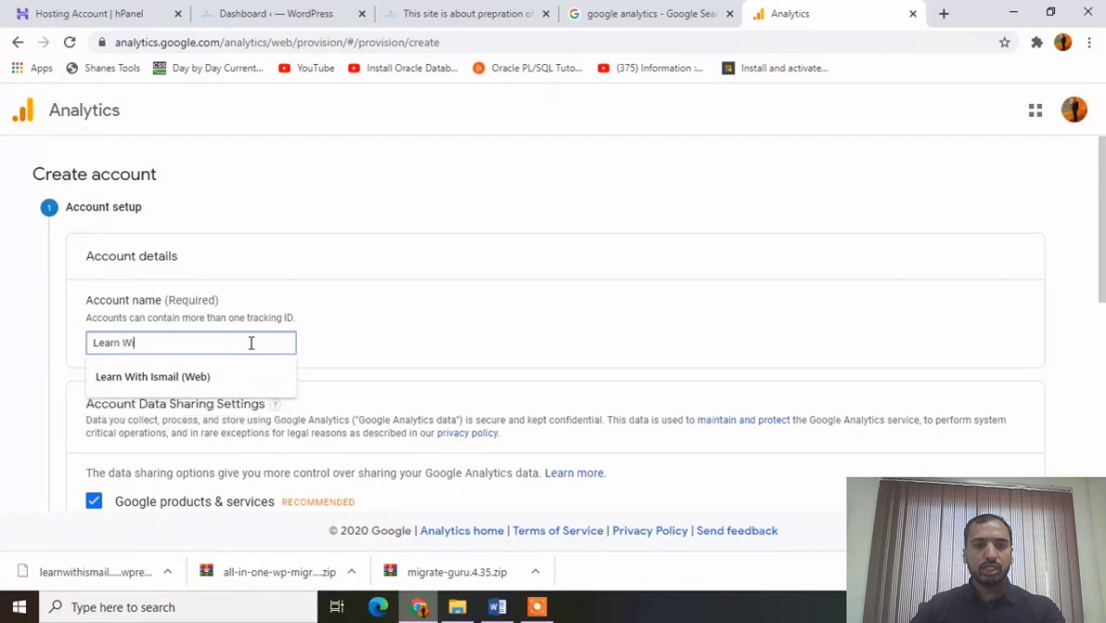
type("th Ismail (")
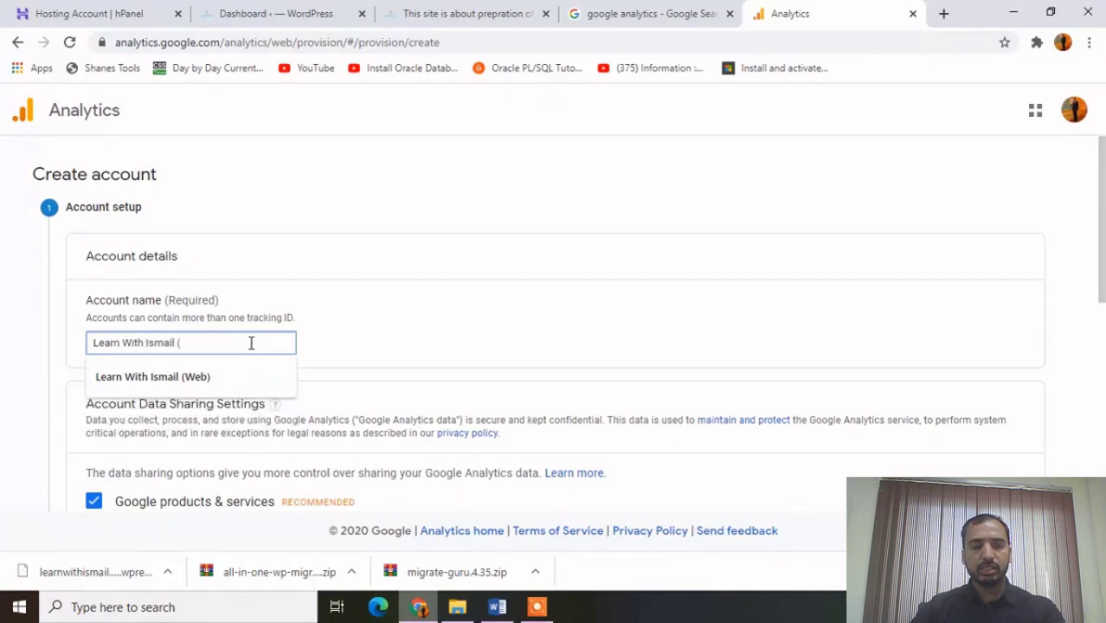
key("BackSpace")
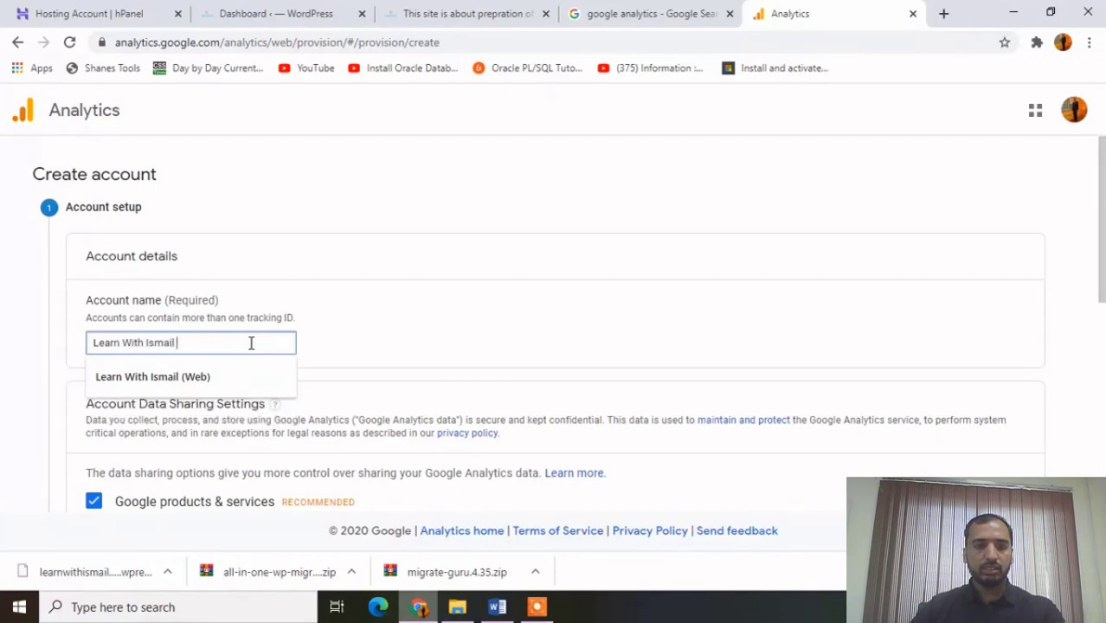
left_click(485, 348)
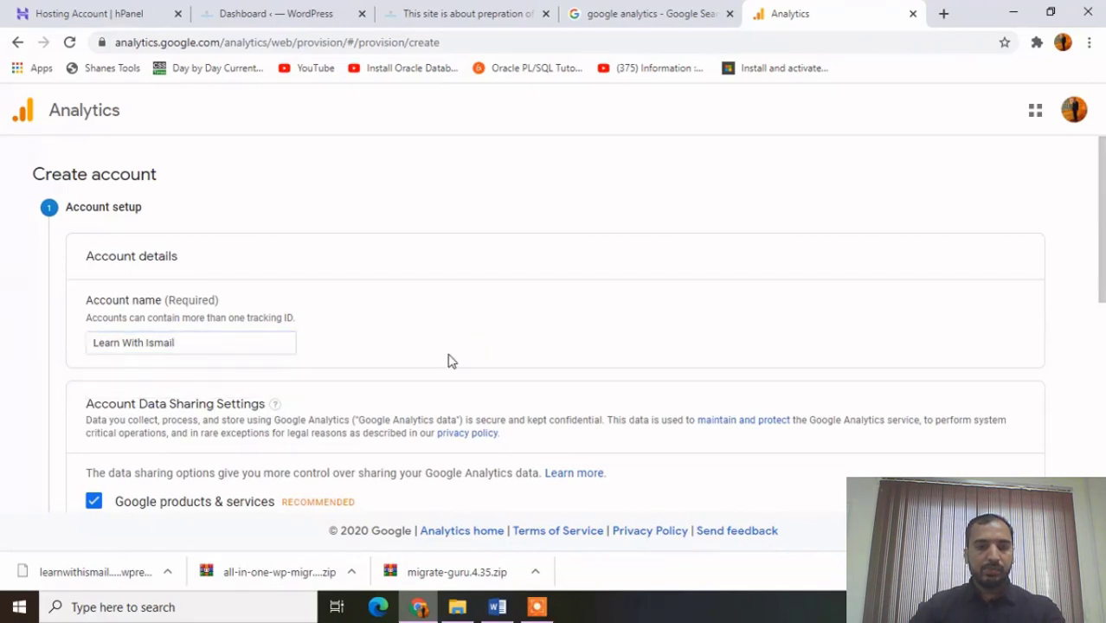
Step: Review the account data sharing settings, keep all recommended options enabled and continue to the choice of what to measure
scroll(450, 360, "down", 2)
scroll(449, 360, "down", 4)
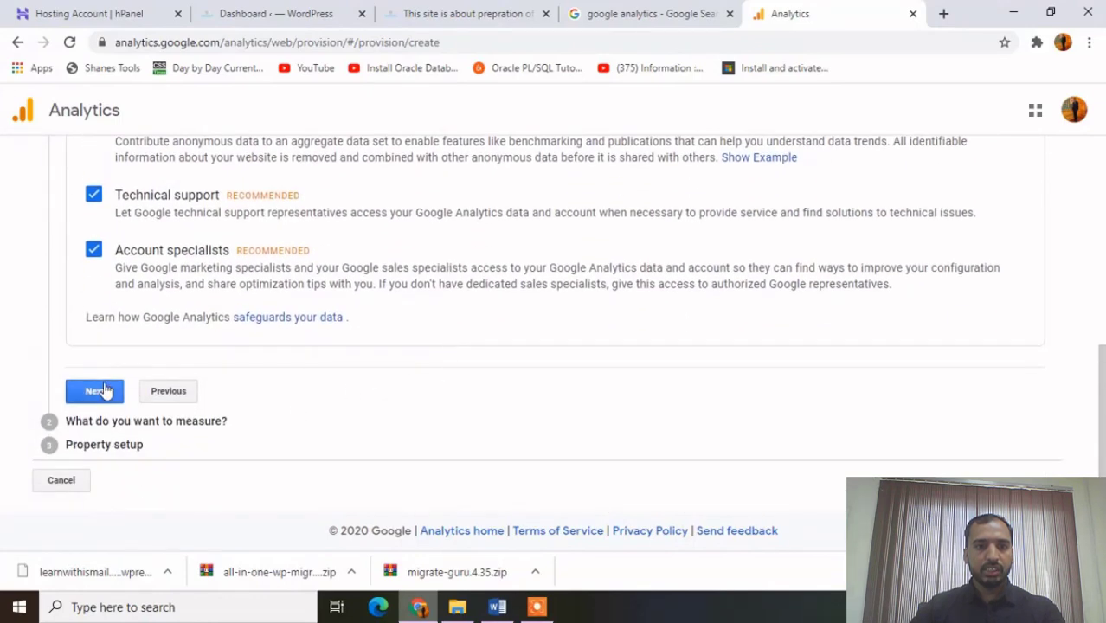
scroll(561, 375, "up", 2)
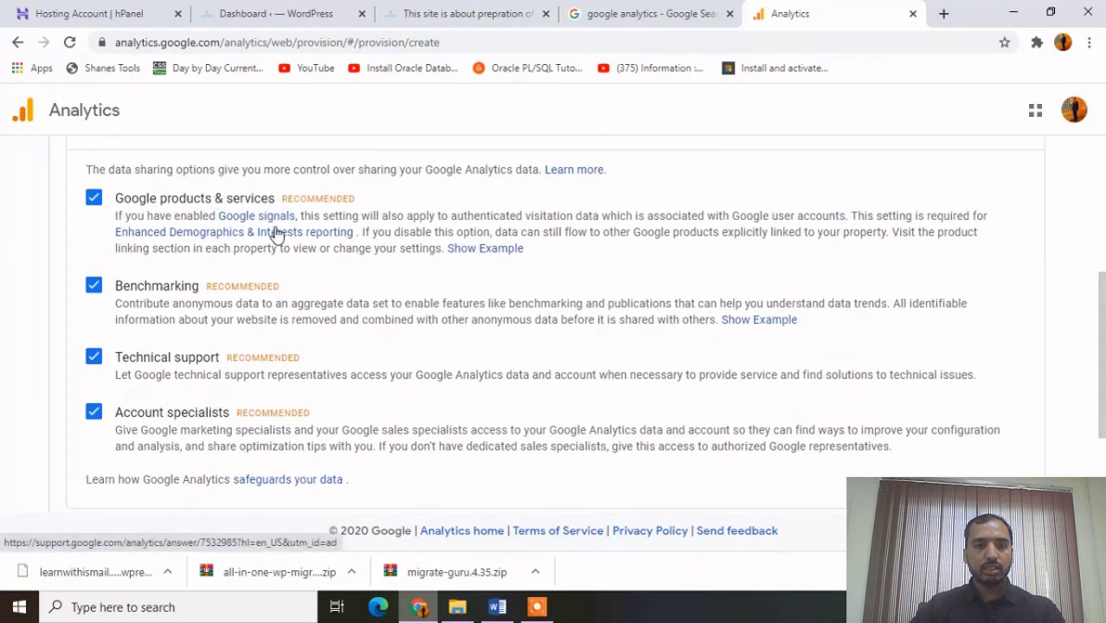
scroll(275, 233, "down", 2)
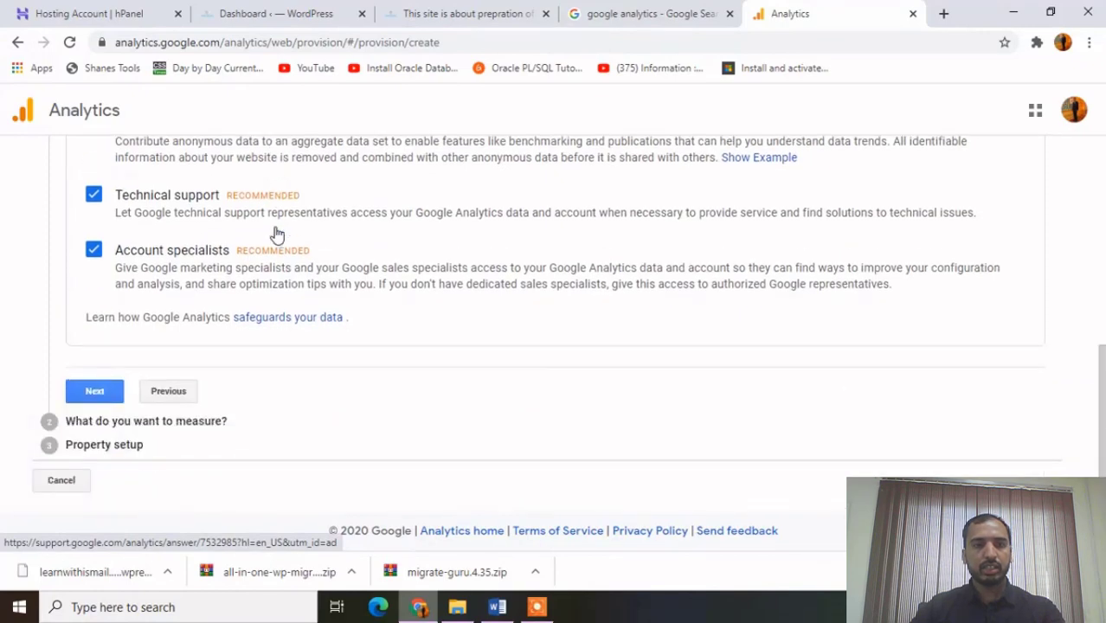
left_click(94, 390)
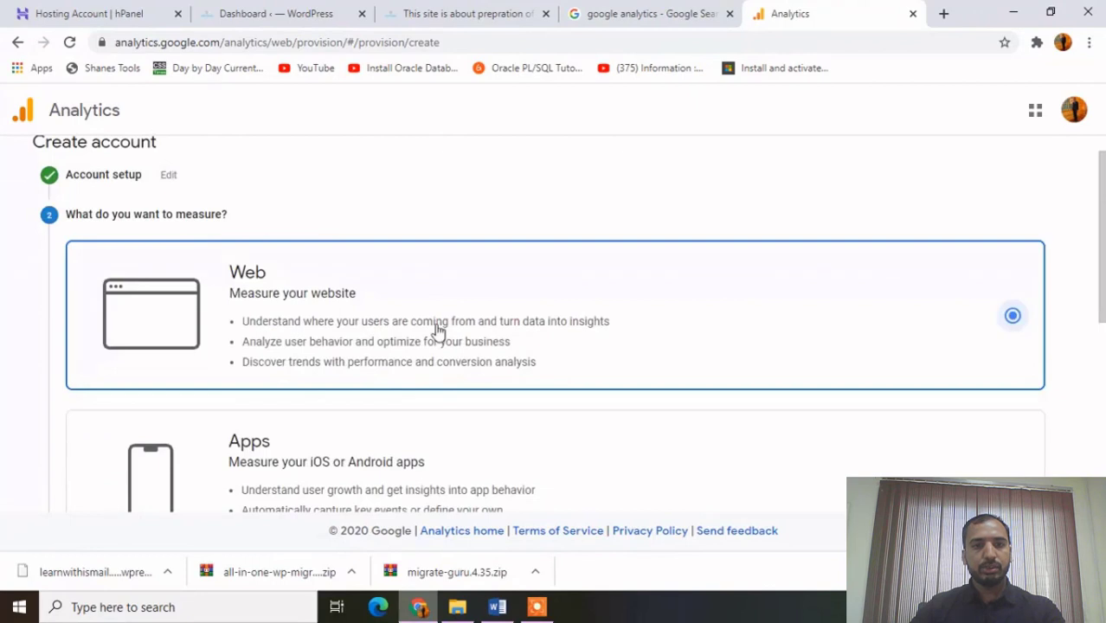
Step: Review the measurement options, keep Web selected and continue to the property setup
scroll(437, 330, "down", 2)
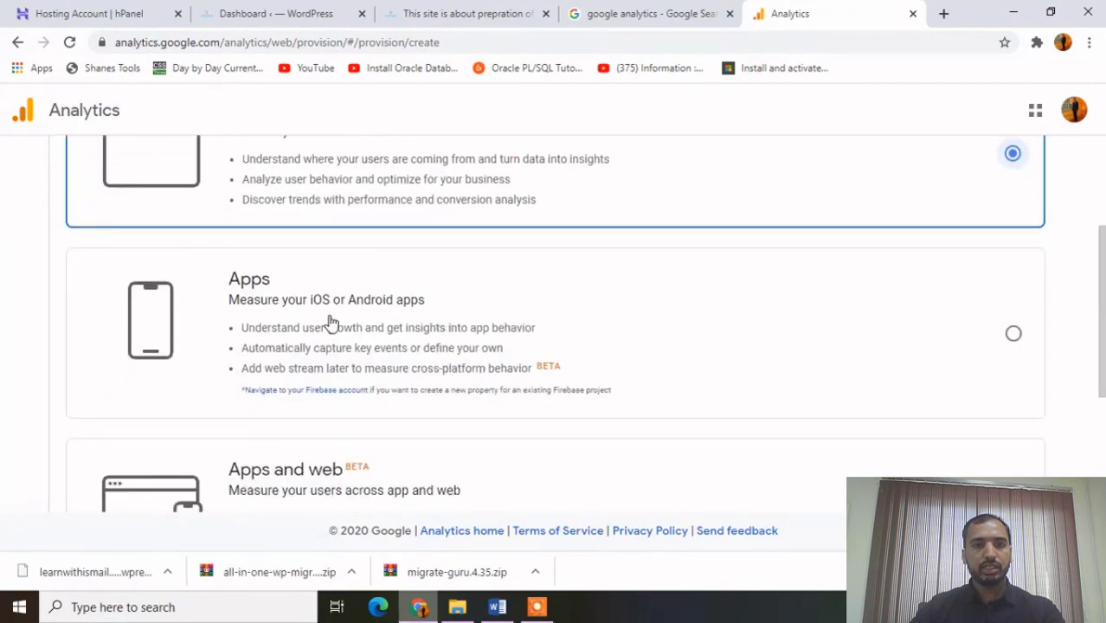
scroll(548, 298, "down", 1)
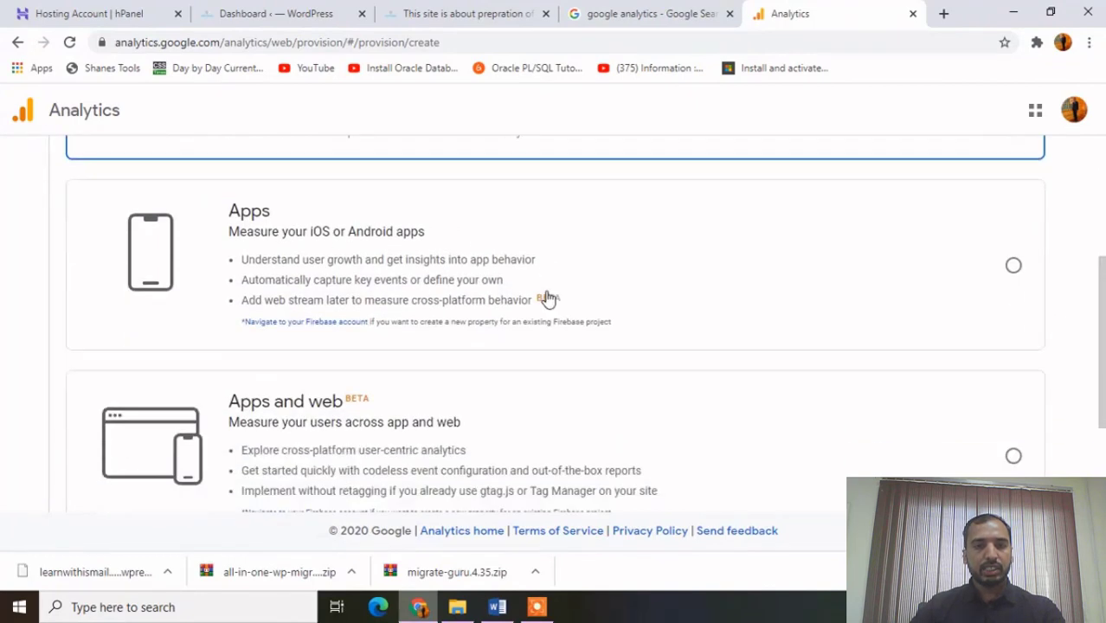
scroll(522, 362, "down", 2)
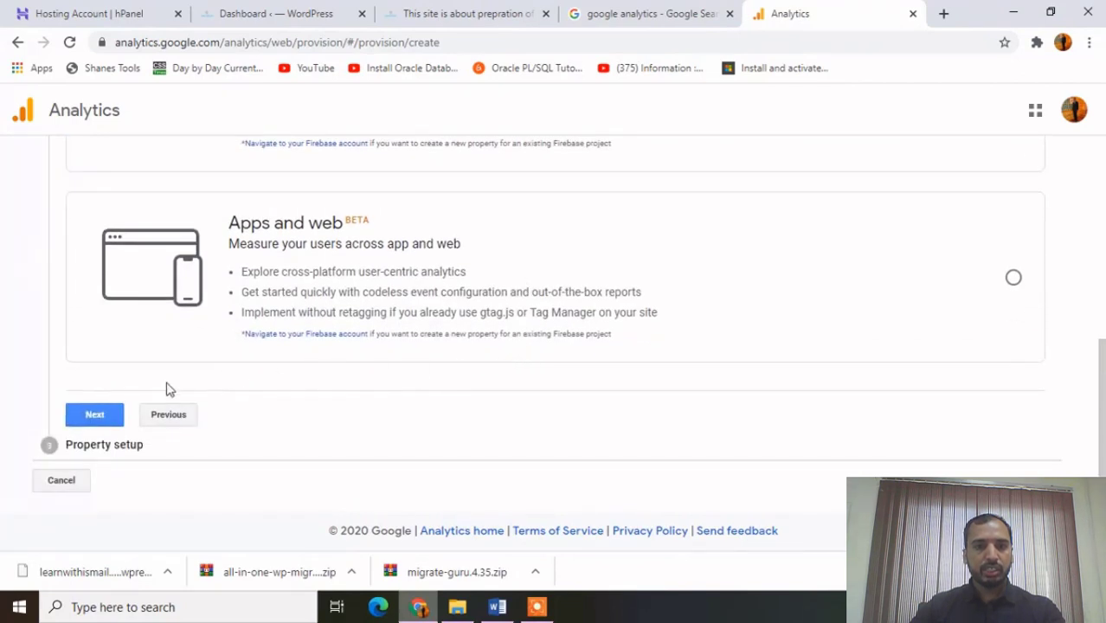
left_click(92, 414)
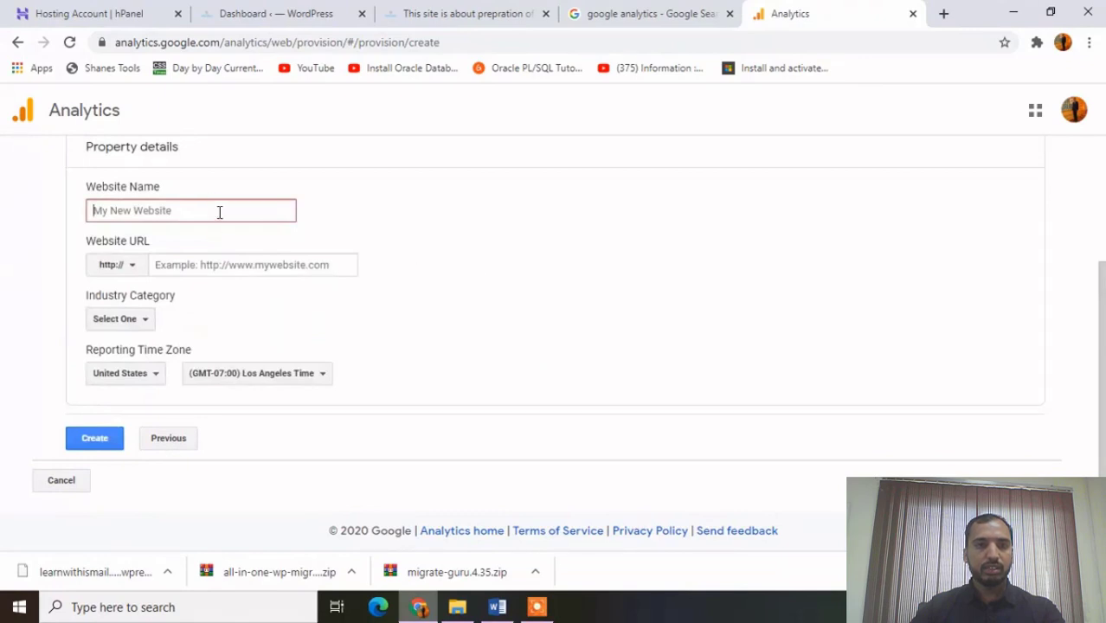
Step: Enter "learnwithismail" as the website name in the property details
type("Lear")
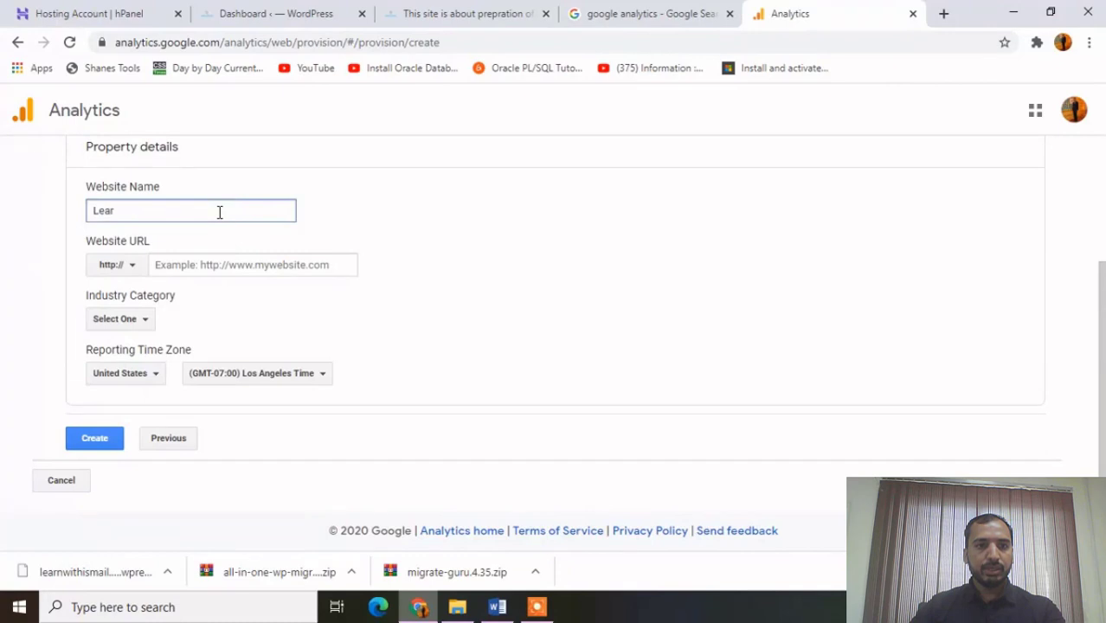
key("BackSpace")
key("BackSpace")
key("BackSpace")
key("BackSpace")
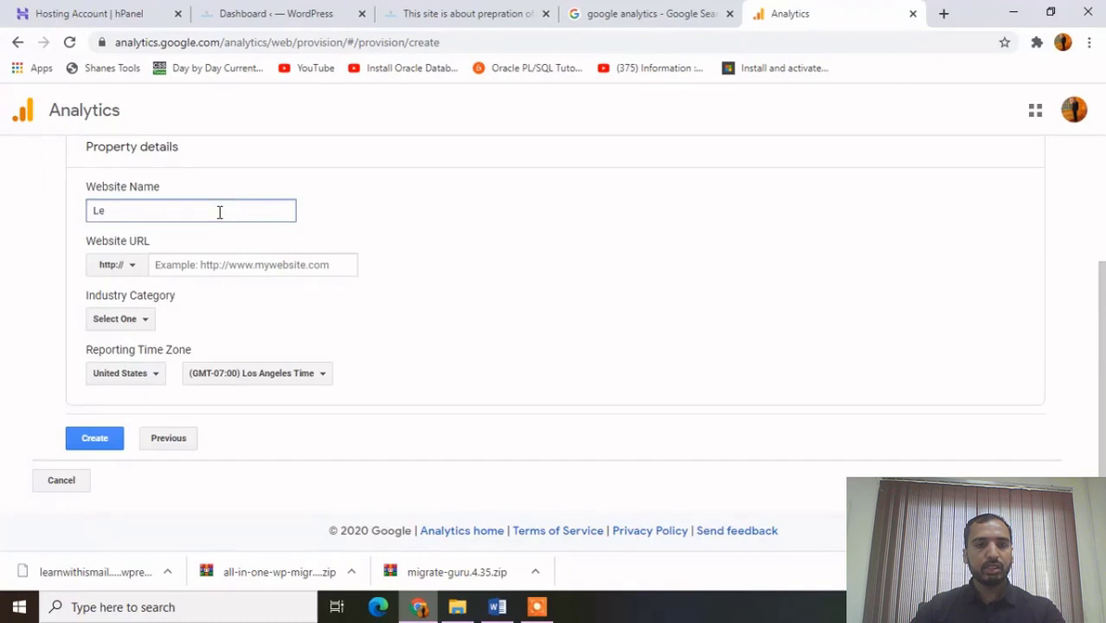
type("learnwithismail")
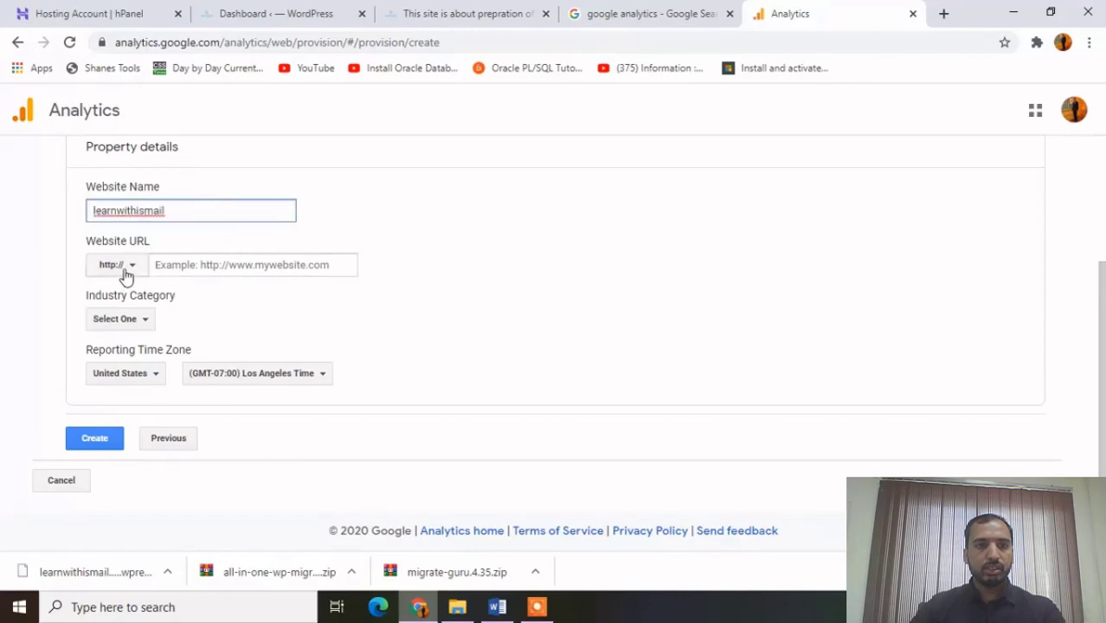
left_click(229, 268)
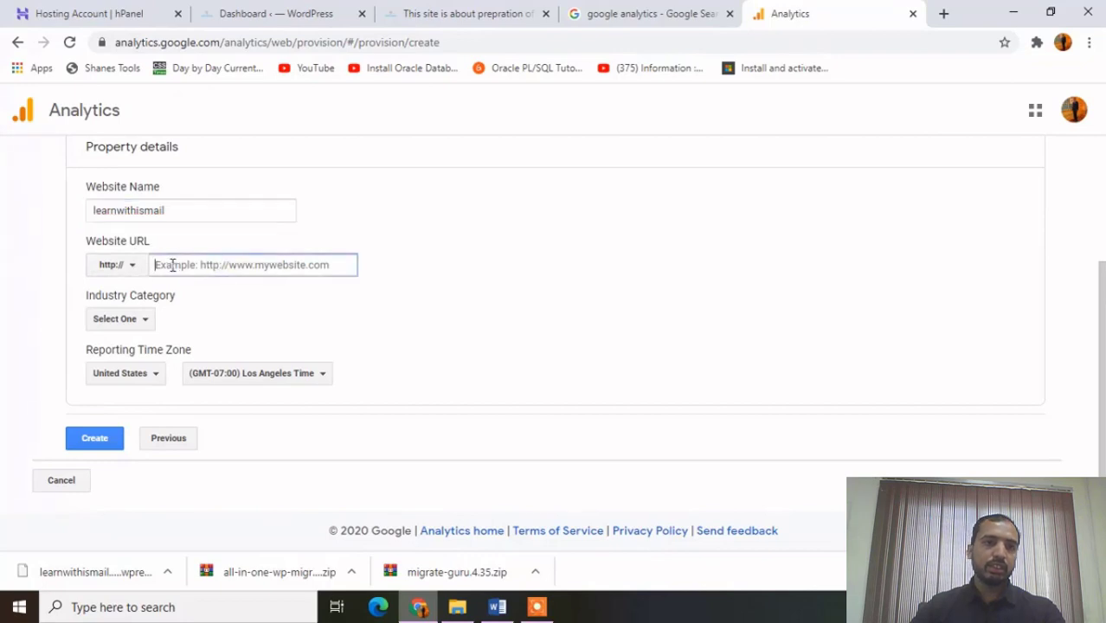
left_click(130, 268)
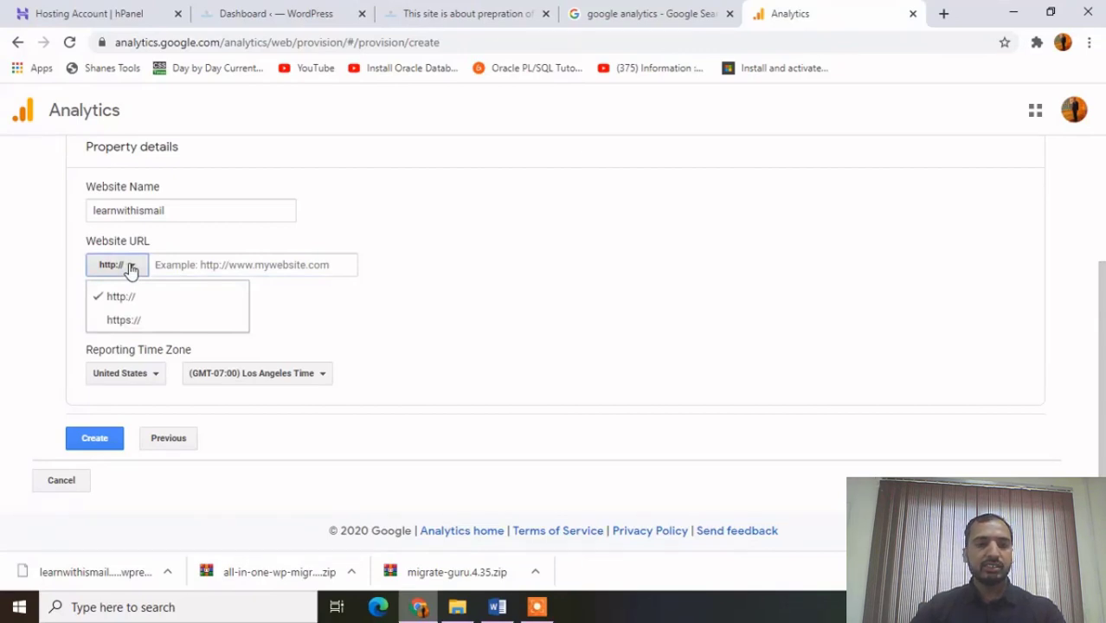
left_click(129, 322)
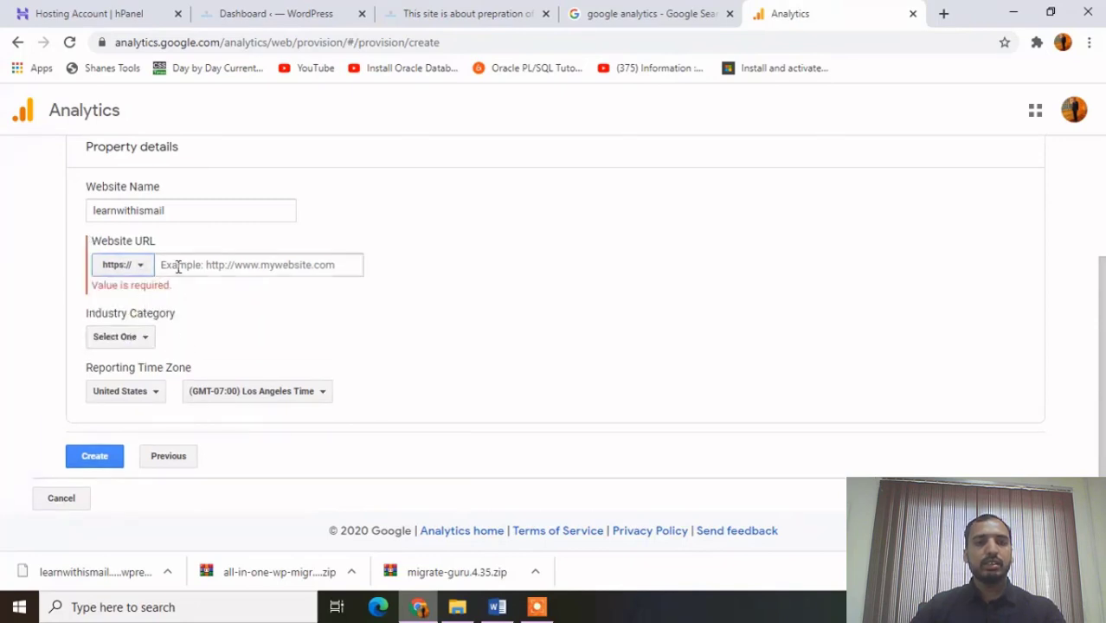
Step: Copy the address of the learnwithismail.com site from its open browser tab and paste it as the property's website URL
left_click(173, 265)
left_click(298, 18)
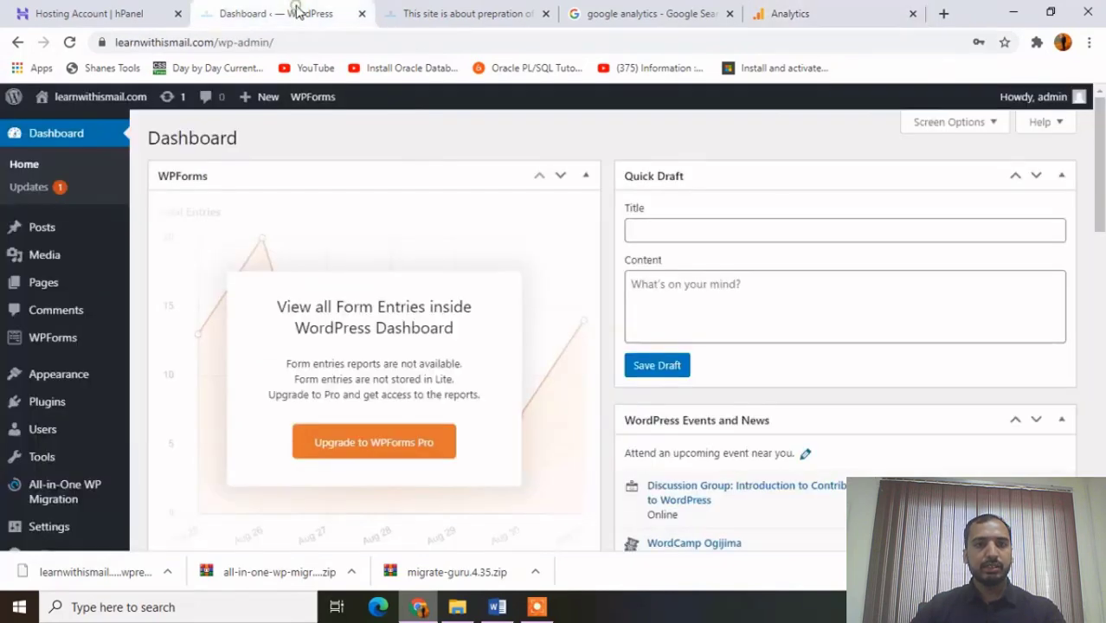
left_click(378, 18)
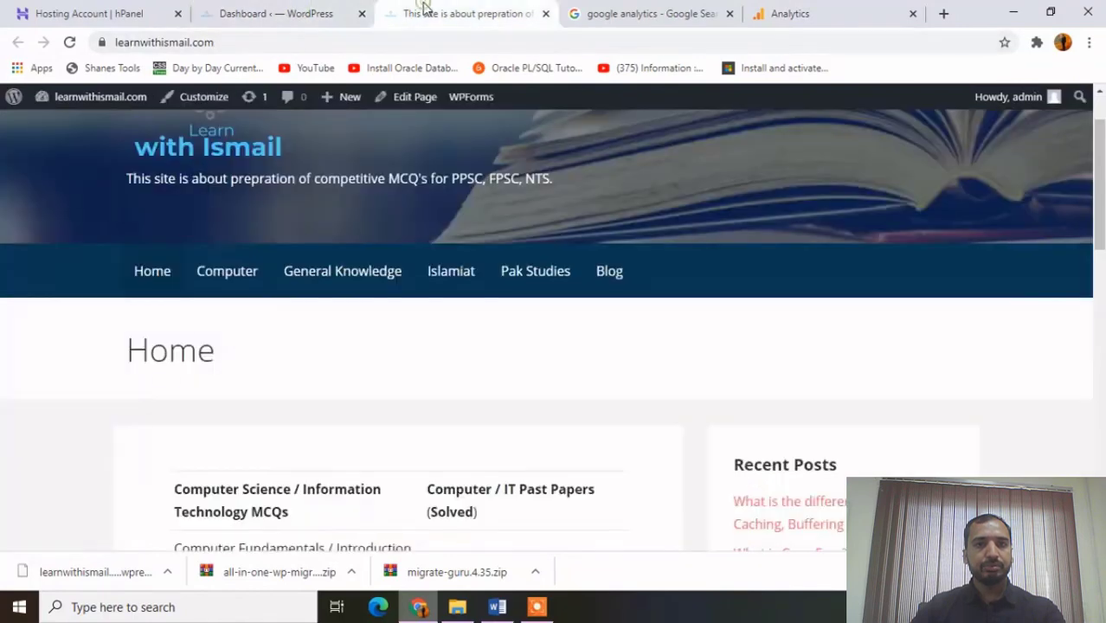
left_click(258, 42)
key("ctrl+c")
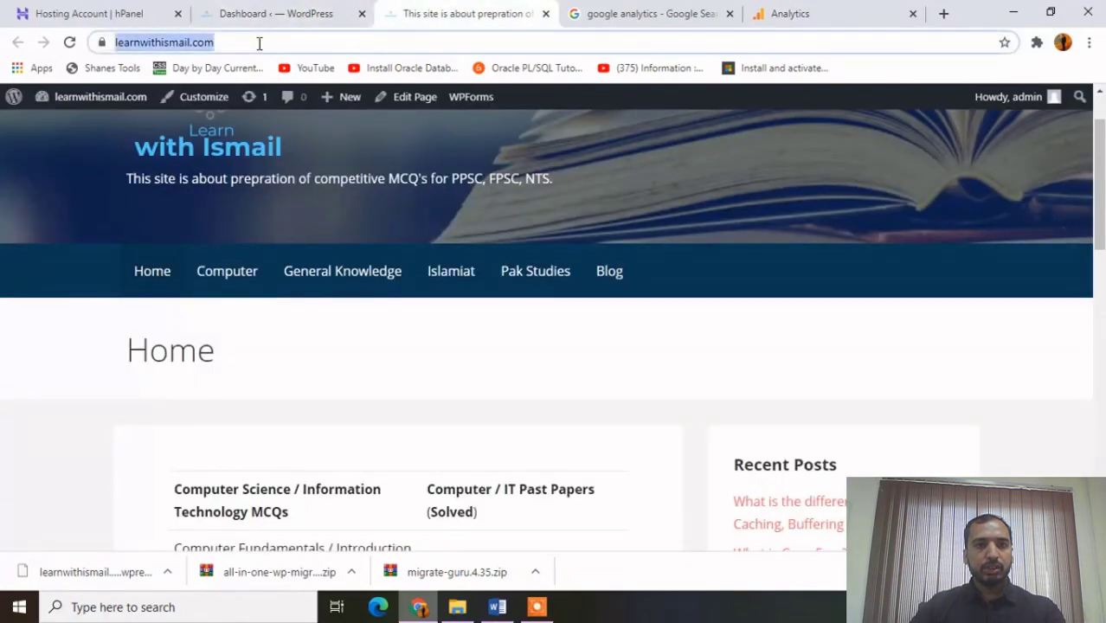
left_click(772, 11)
key("ctrl+v")
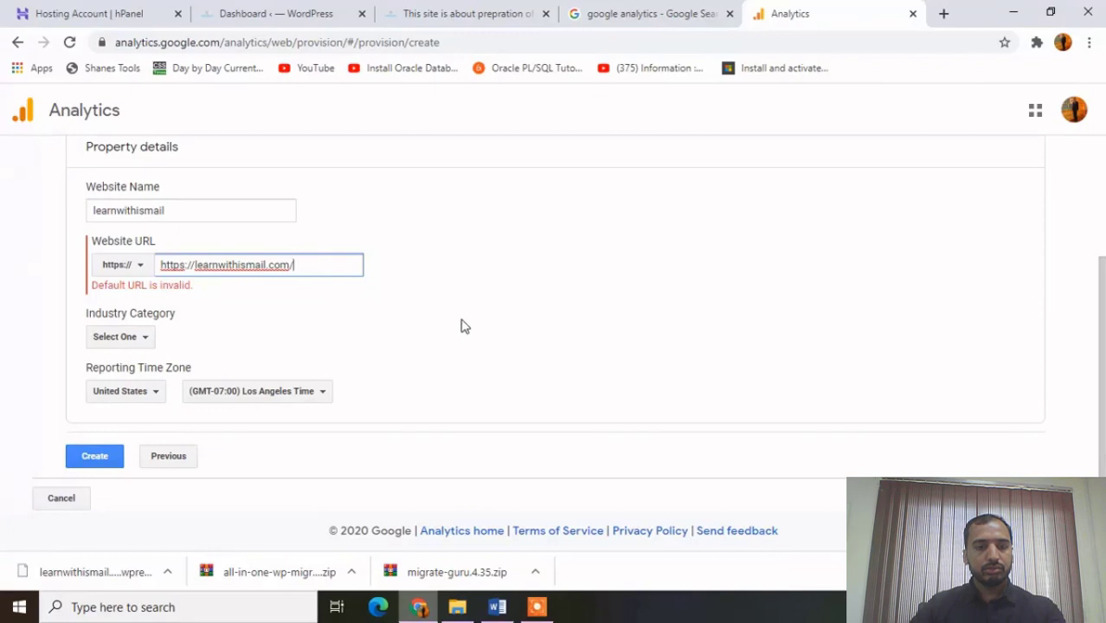
left_click(195, 265)
type("www.")
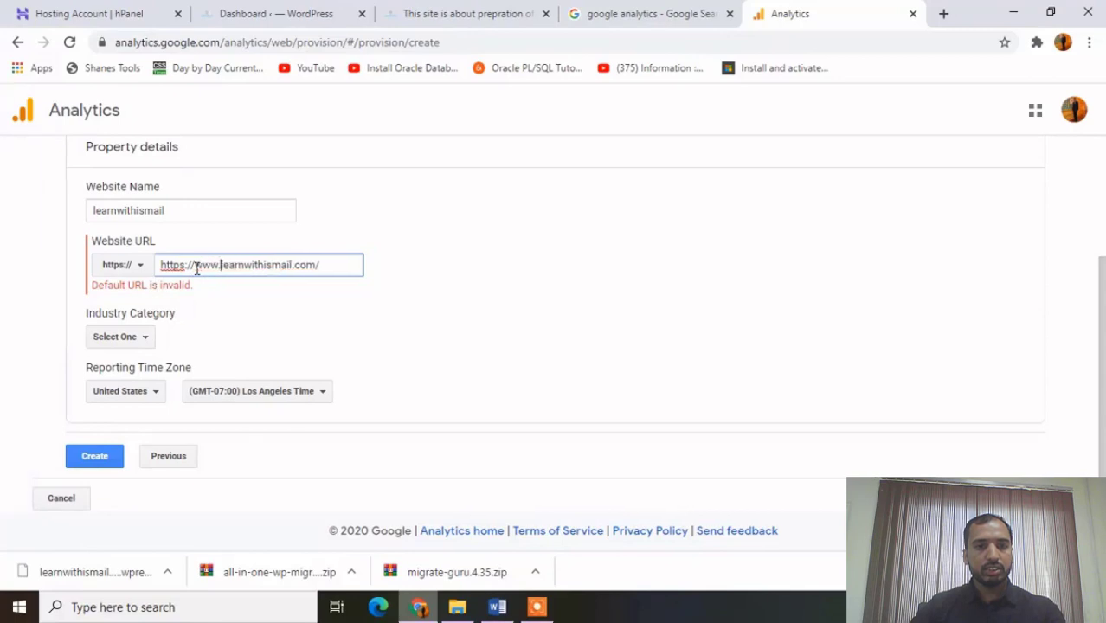
left_click(255, 336)
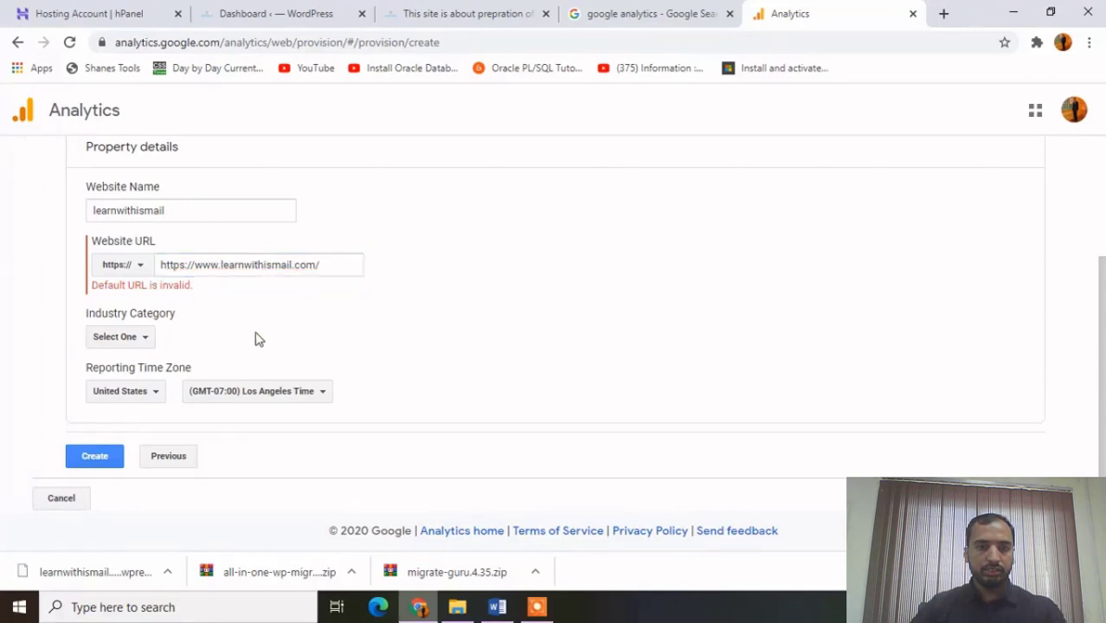
left_click(244, 274)
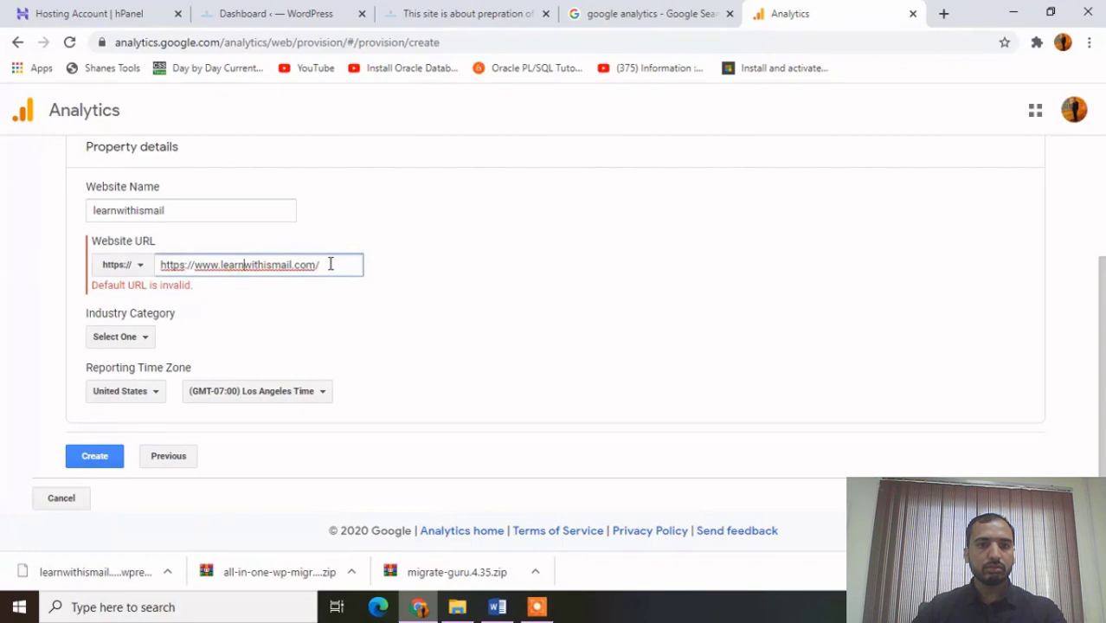
left_click_drag(193, 263, 161, 261)
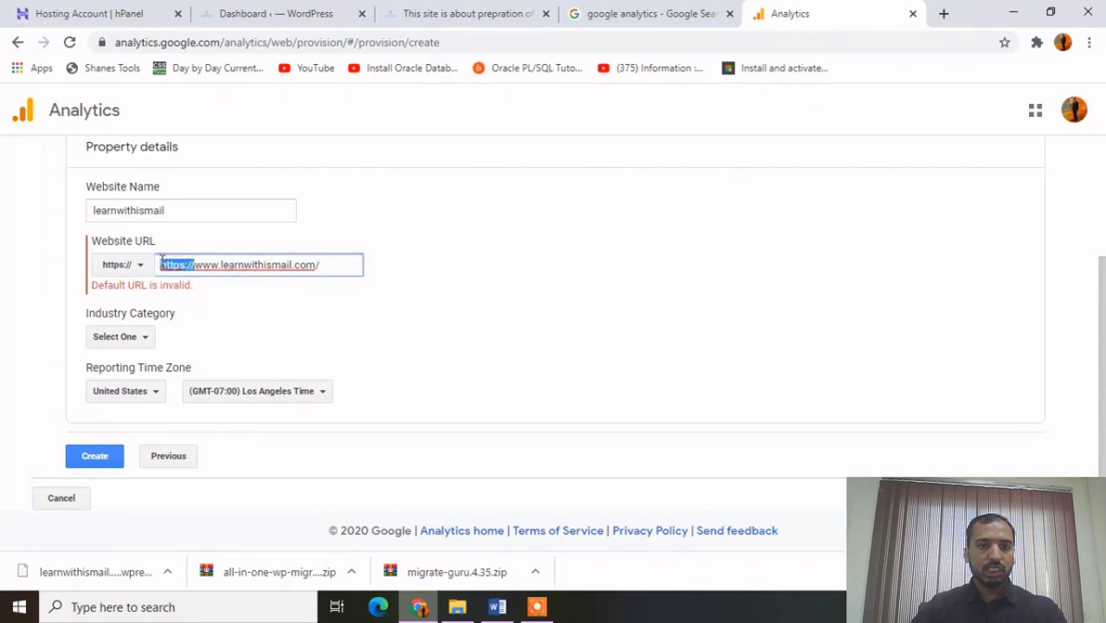
key("BackSpace")
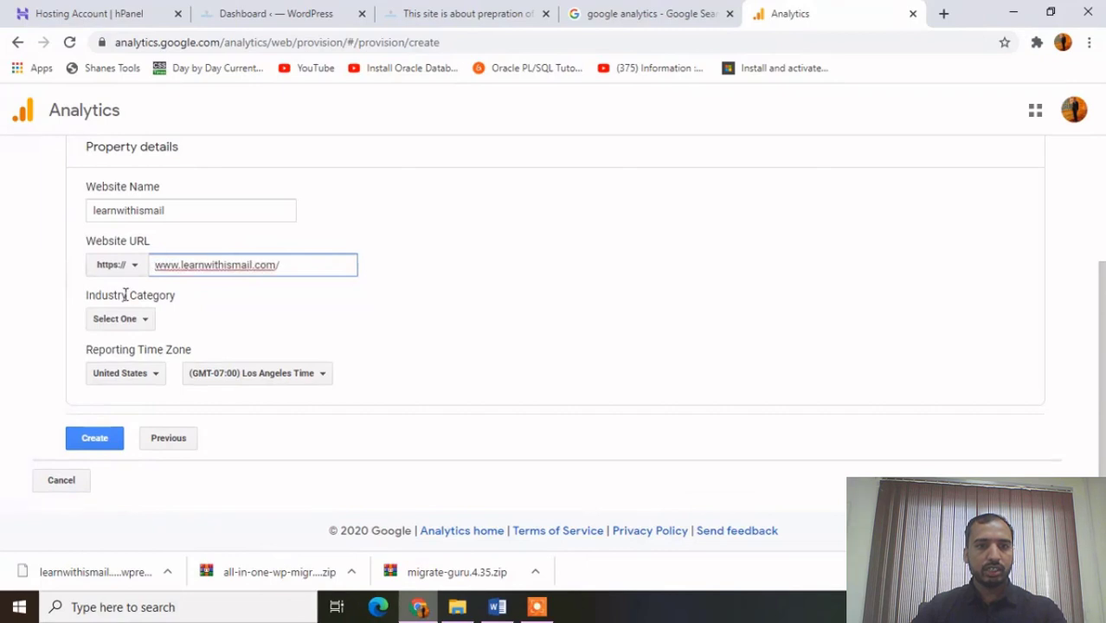
left_click(296, 268)
key("BackSpace")
Step: Set the property's industry category to Jobs and Education
left_click(146, 322)
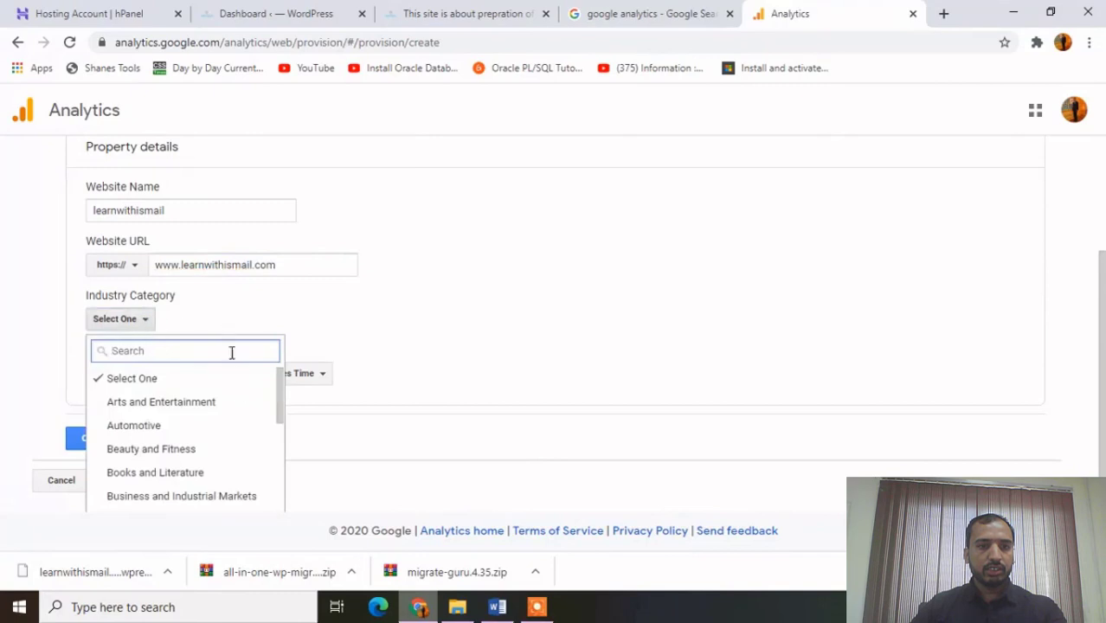
scroll(239, 416, "down", 1)
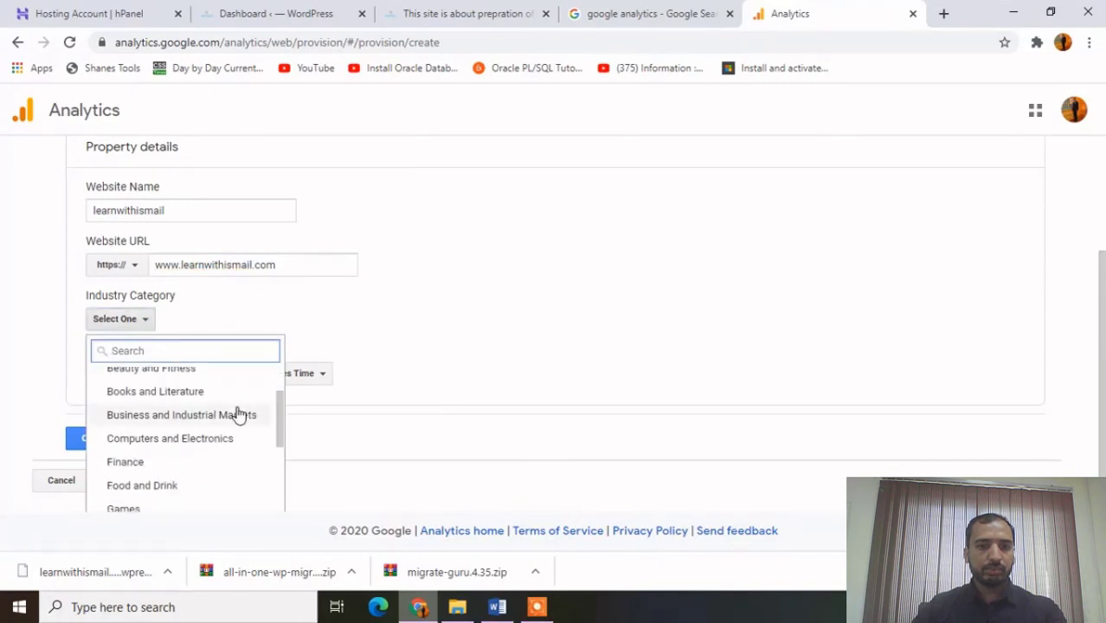
scroll(238, 416, "down", 1)
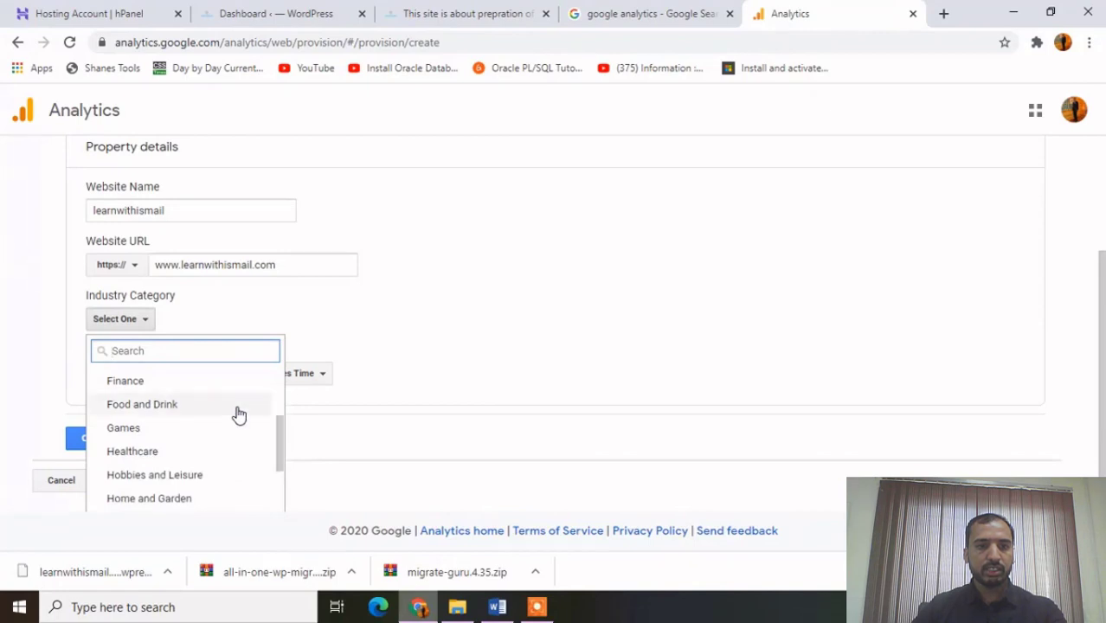
scroll(239, 417, "down", 1)
scroll(239, 416, "down", 1)
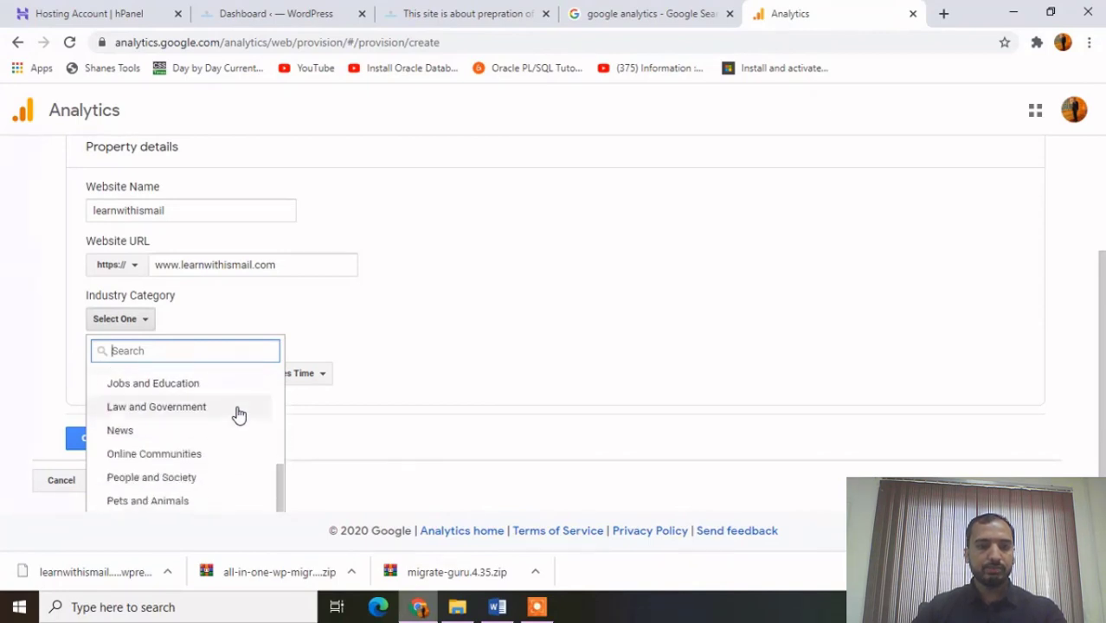
scroll(239, 416, "down", 4)
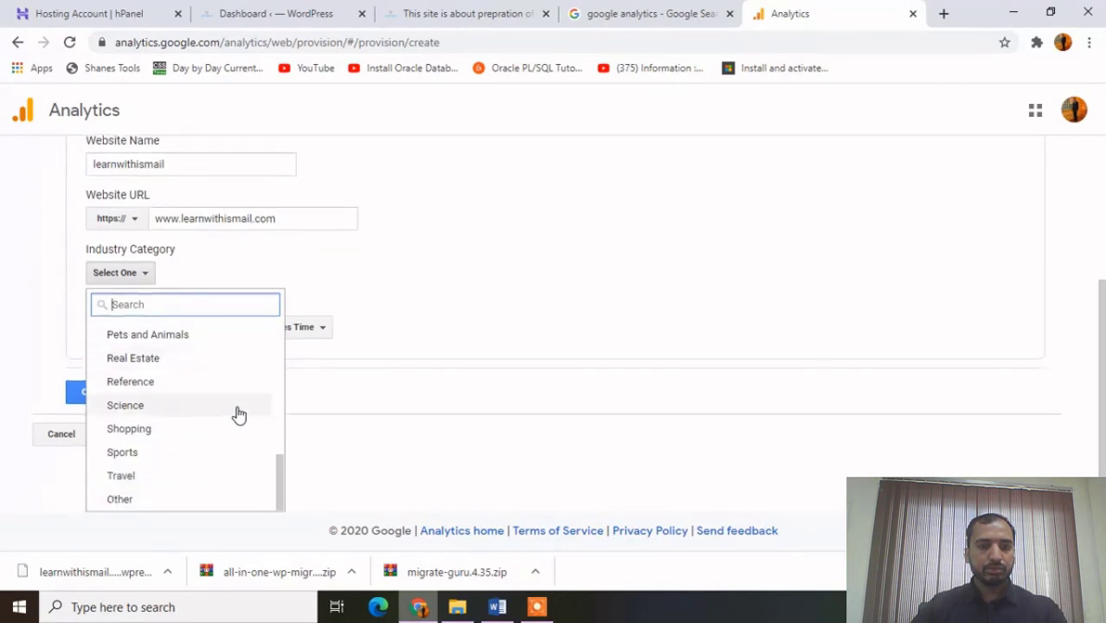
scroll(239, 416, "up", 1)
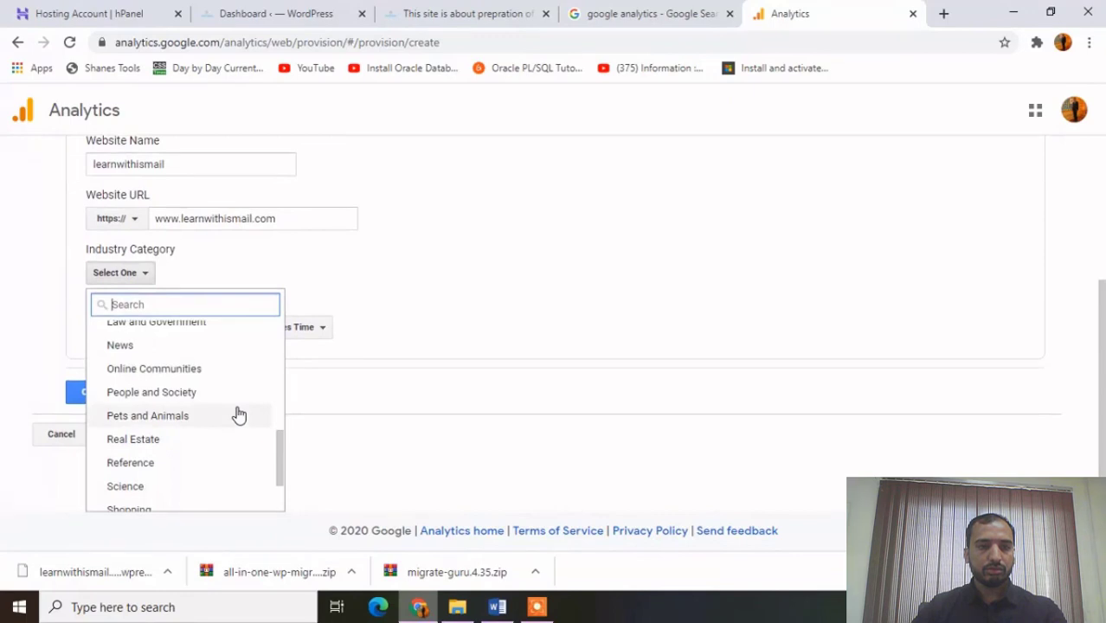
scroll(239, 416, "up", 1)
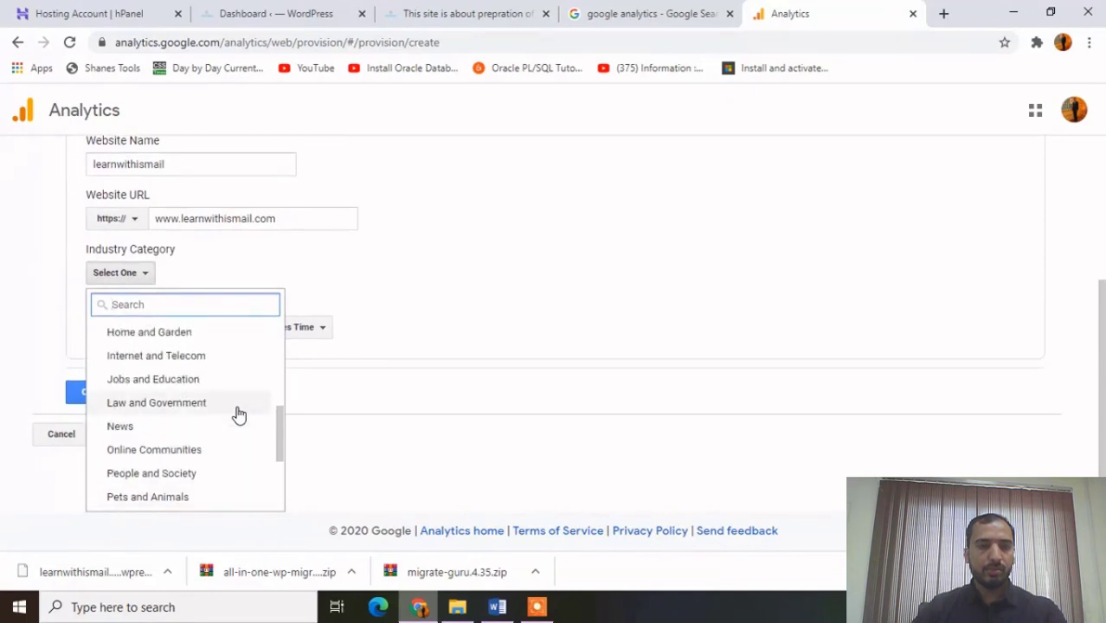
type("j")
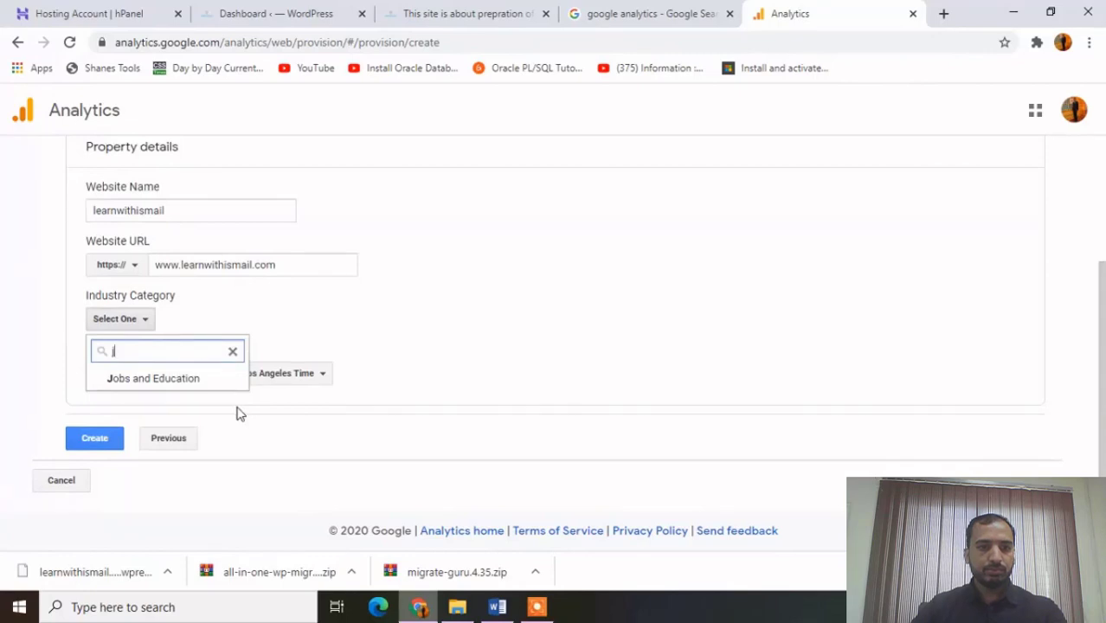
left_click(200, 383)
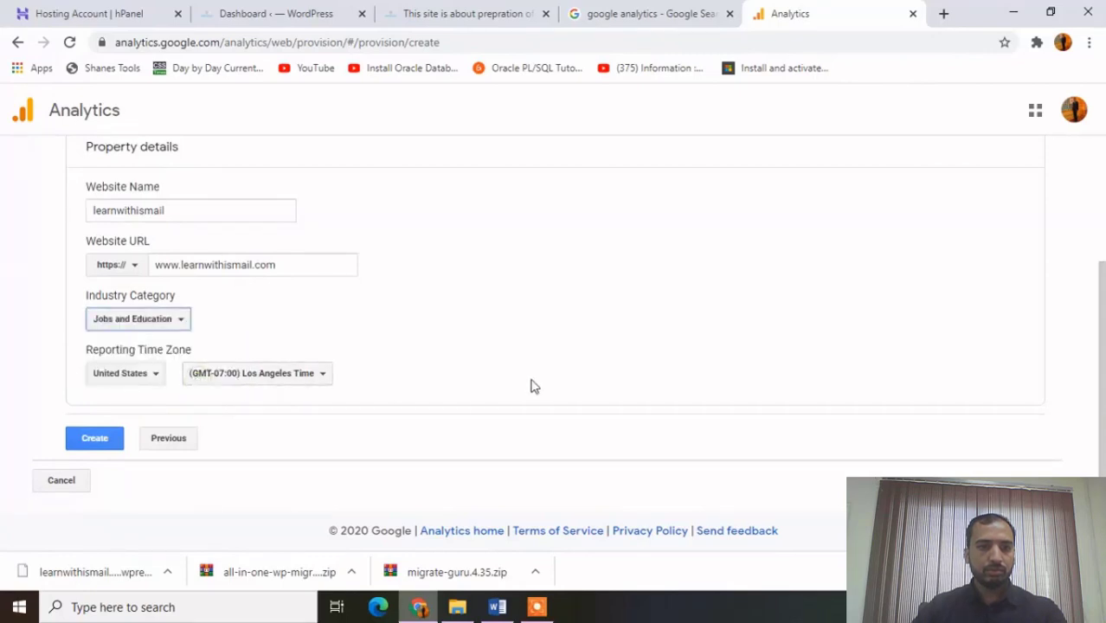
Step: Set the reporting time zone country to Pakistan and submit the property for creation
left_click(149, 384)
type("pak")
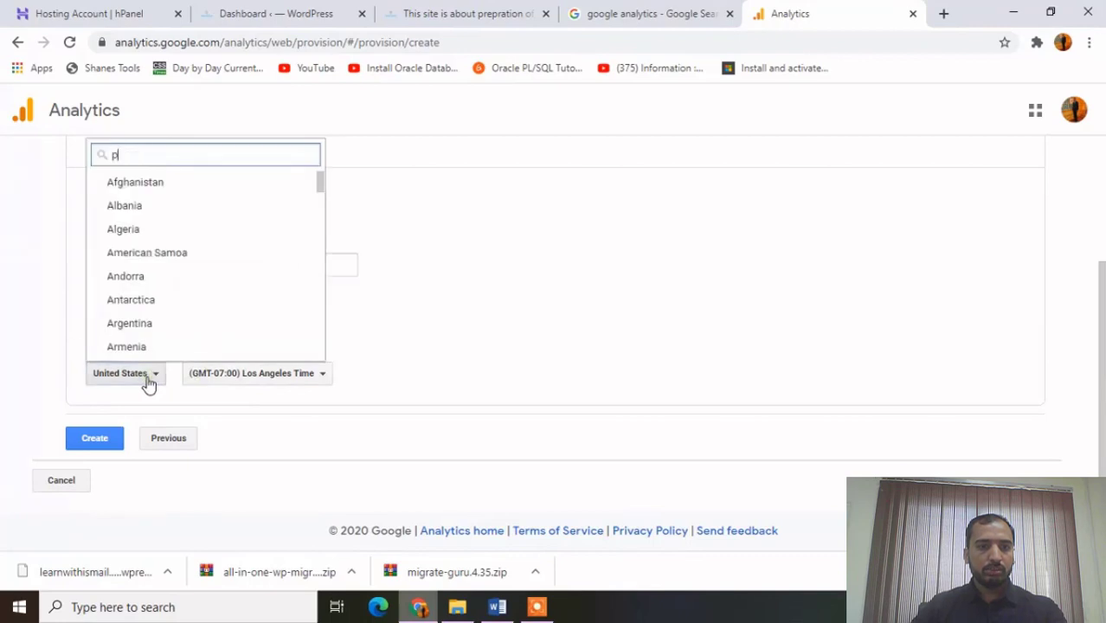
left_click(151, 184)
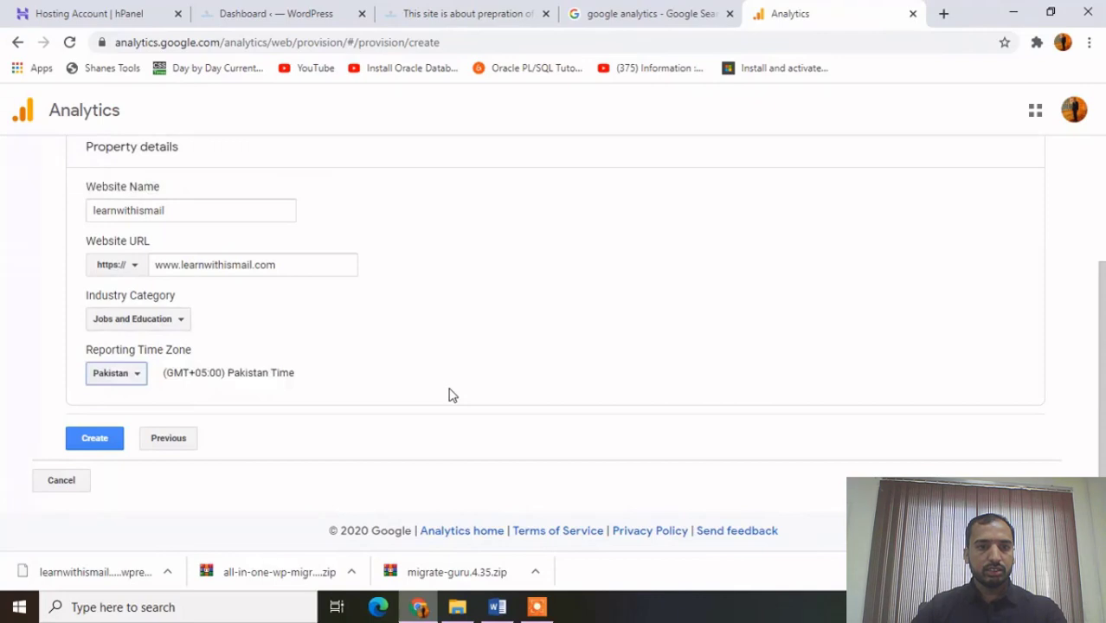
left_click(100, 442)
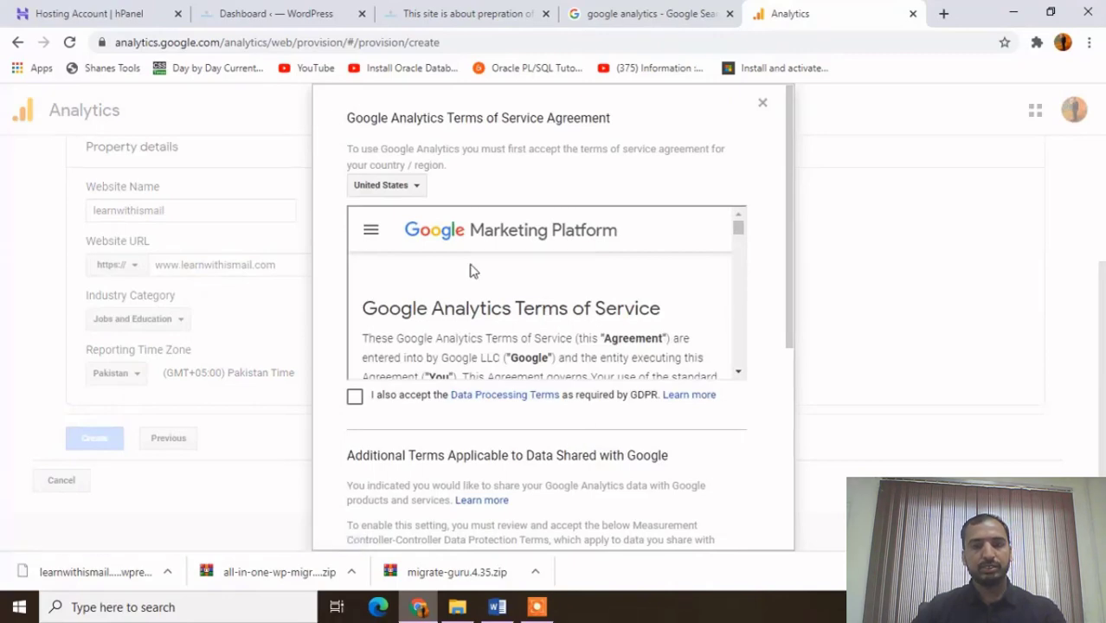
Step: Accept the Google Analytics terms of service, including the GDPR Data Processing Terms and the Measurement Controller-Controller Data Protection Terms
left_click(354, 396)
scroll(482, 375, "down", 10)
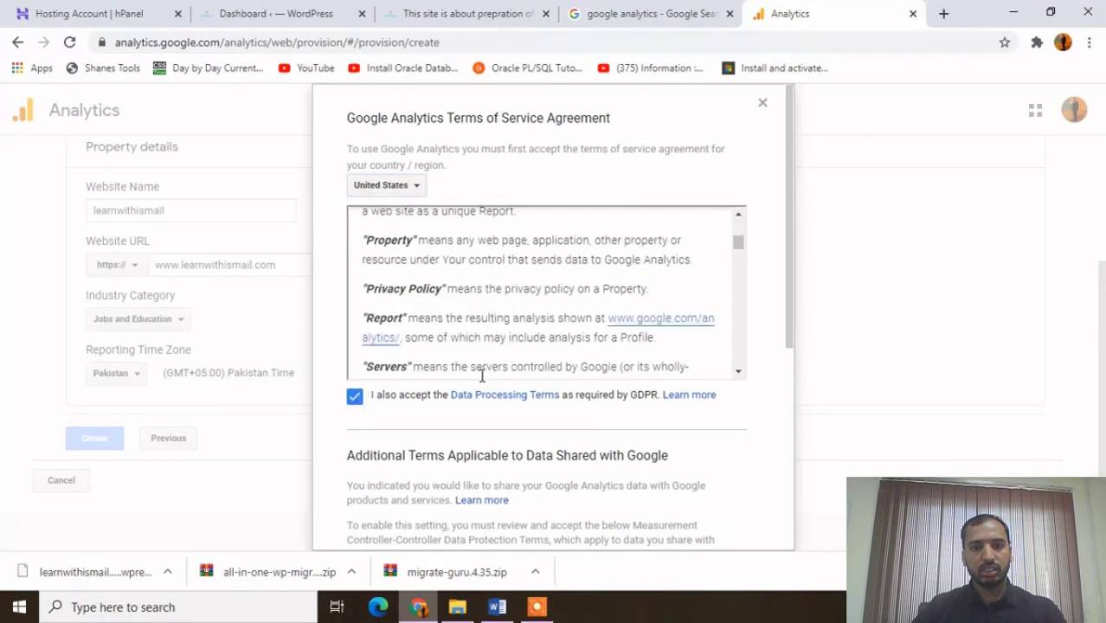
scroll(752, 425, "down", 4)
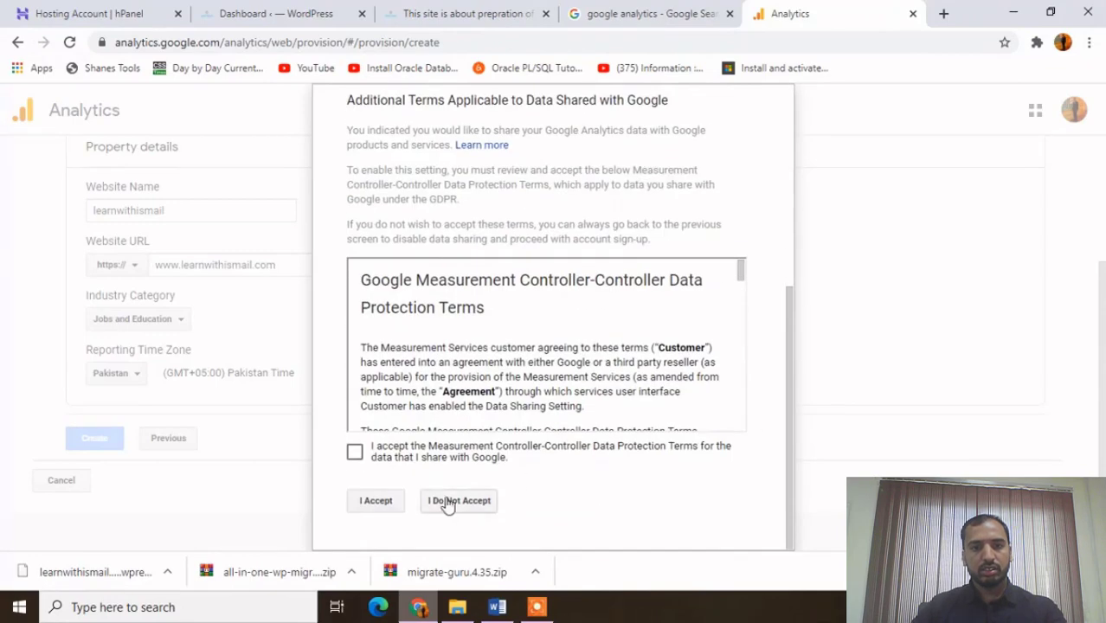
left_click(355, 452)
left_click(376, 502)
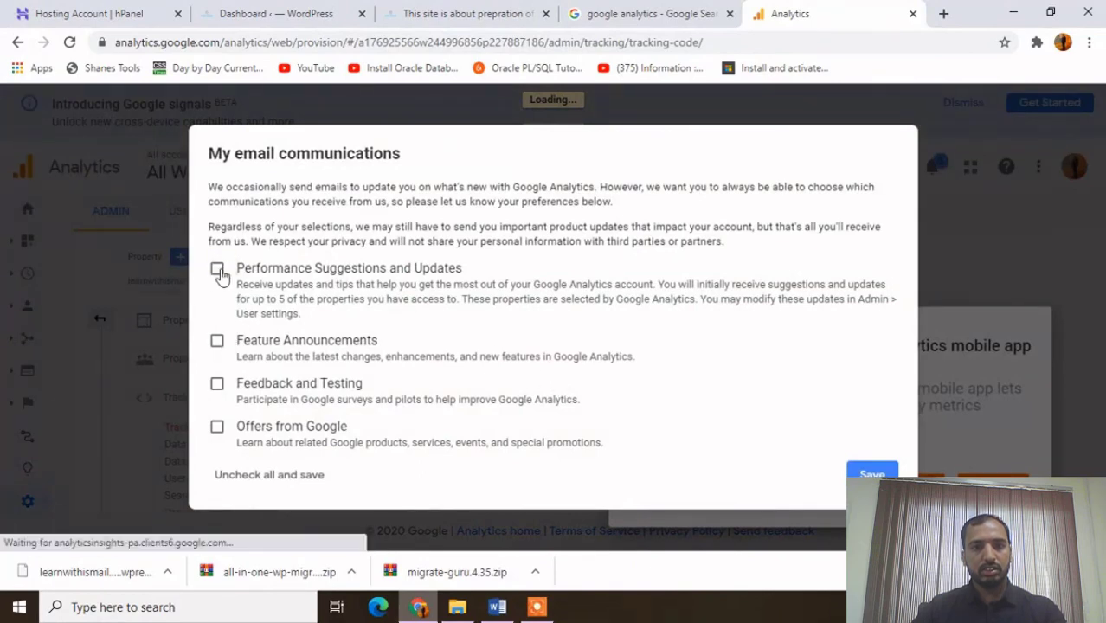
Step: Opt in to all four Google Analytics email communications, from Performance Suggestions and Updates to Offers from Google, and save the preferences
left_click(218, 341)
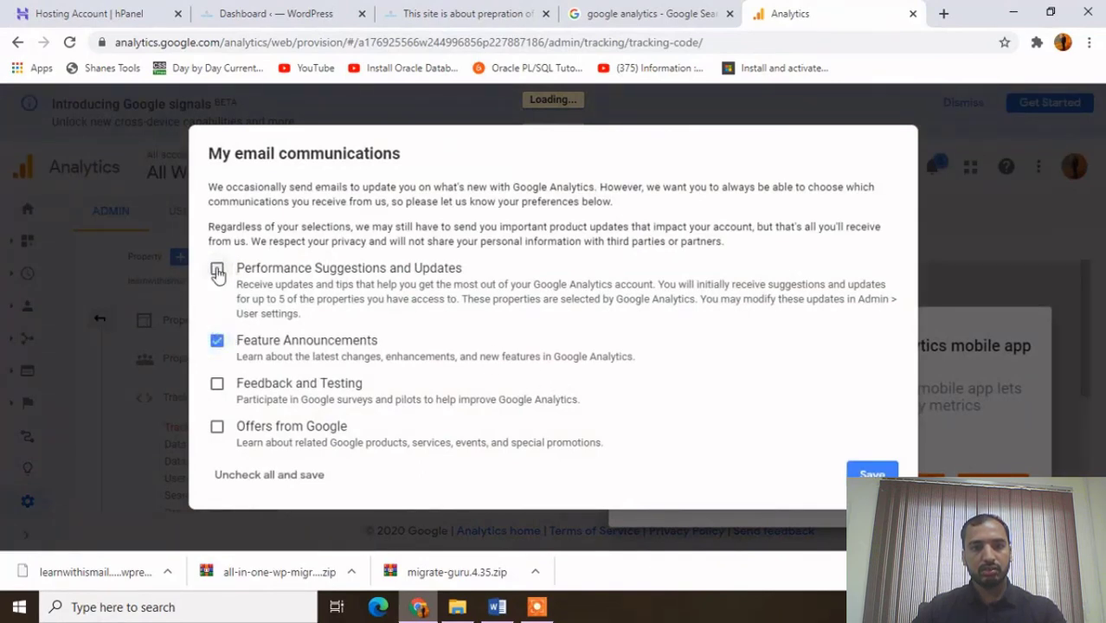
left_click(217, 269)
left_click(217, 384)
left_click(216, 430)
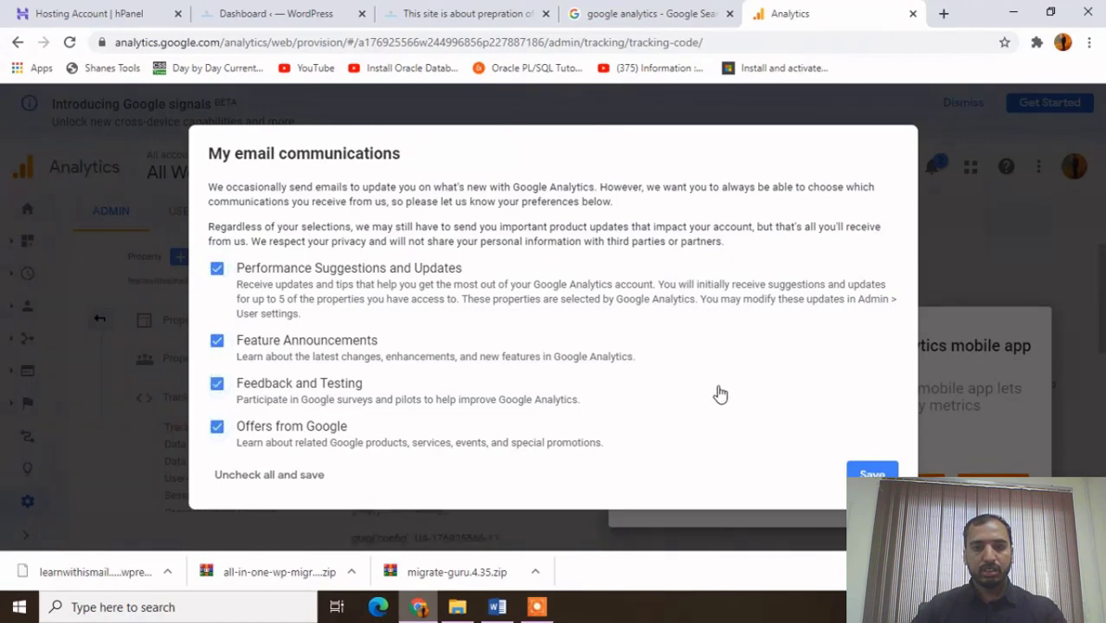
left_click(860, 474)
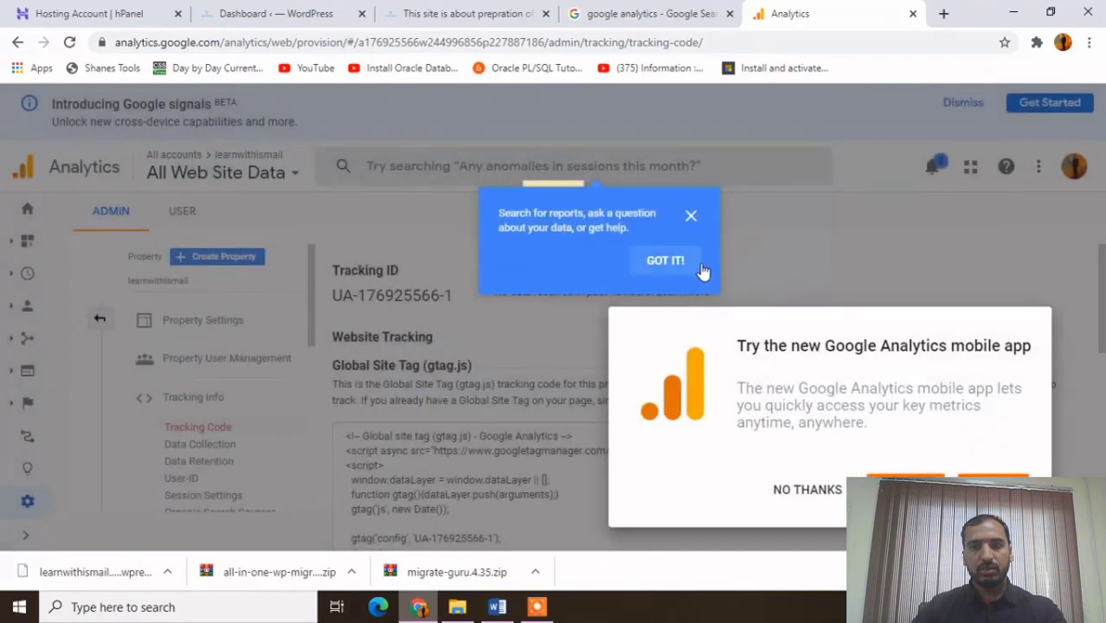
Step: Dismiss the report search tip and decline the mobile app offer on the property's tracking code page
left_click(692, 218)
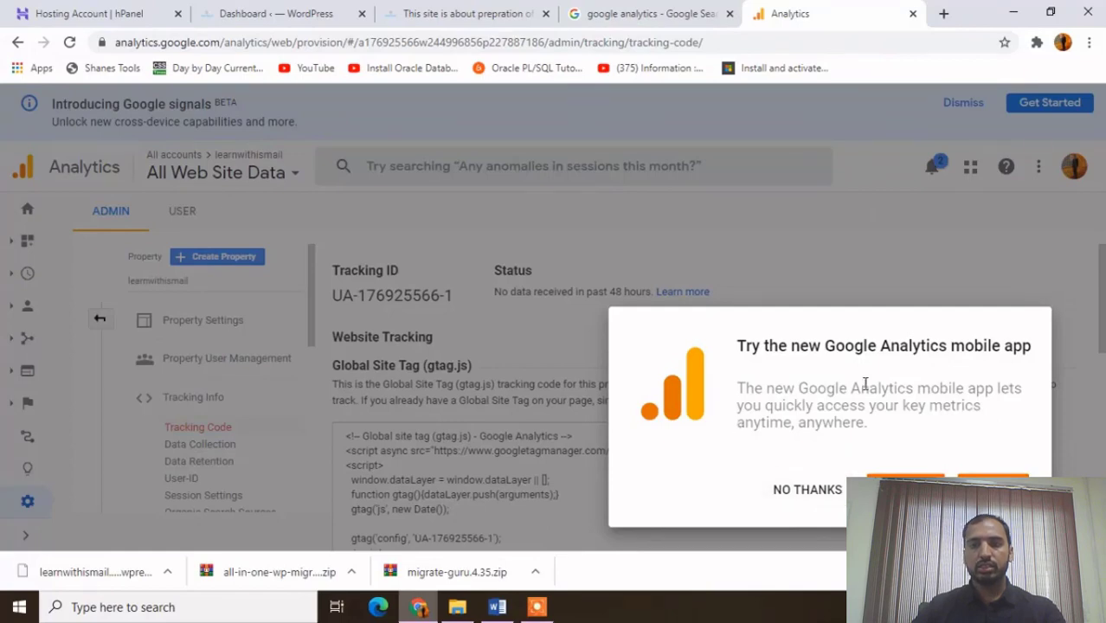
left_click(808, 490)
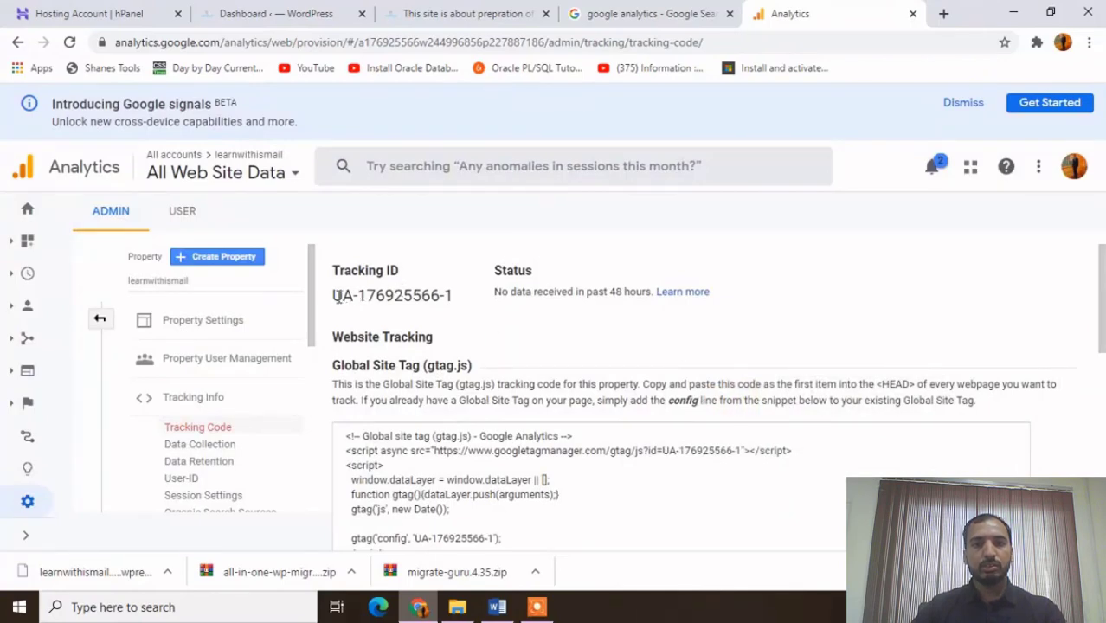
mouse_move(337, 297)
left_mouse_down()
mouse_move(447, 295)
mouse_move(342, 293)
left_mouse_up()
left_click(451, 299)
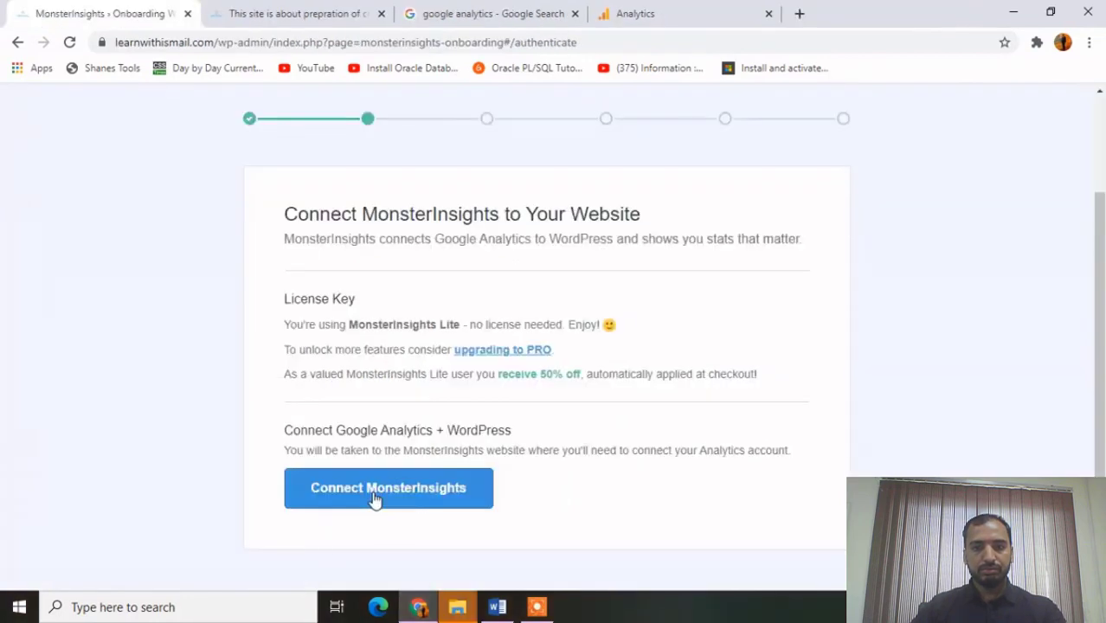
Step: Start connecting MonsterInsights from the WordPress onboarding wizard, choose the Google account that owns the property, and allow the requested access
left_click(375, 495)
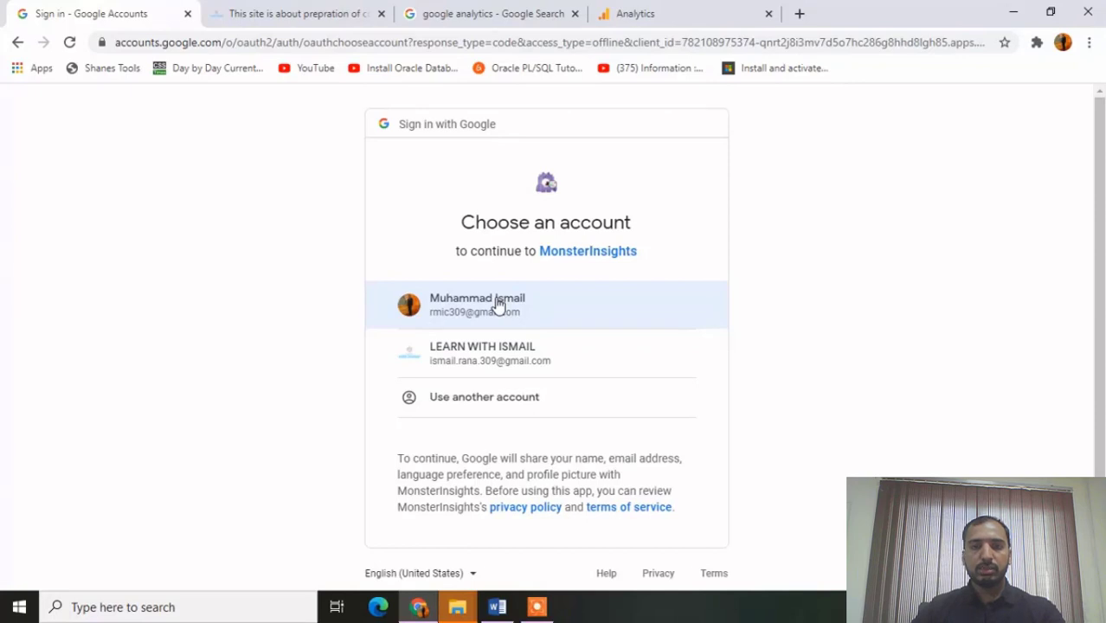
left_click(480, 312)
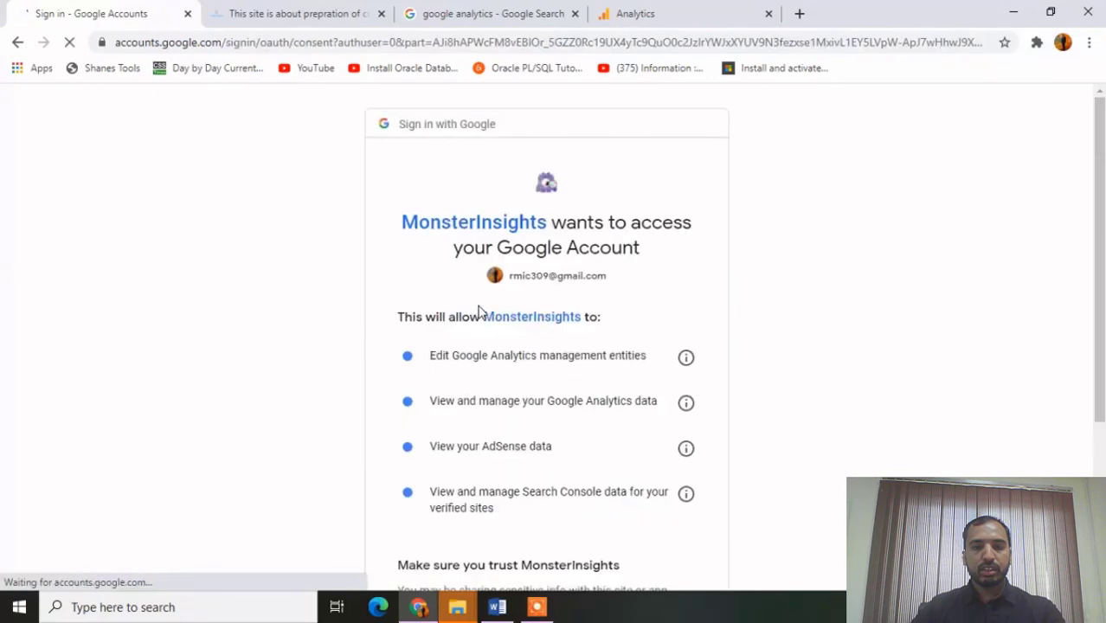
scroll(745, 324, "down", 3)
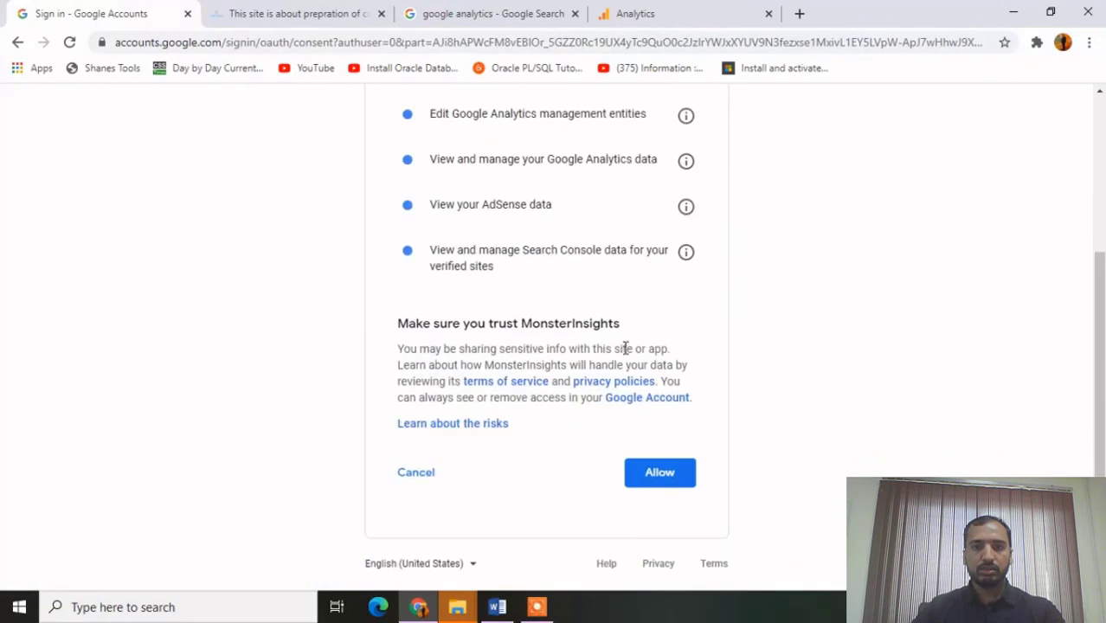
scroll(625, 347, "up", 2)
scroll(624, 353, "down", 2)
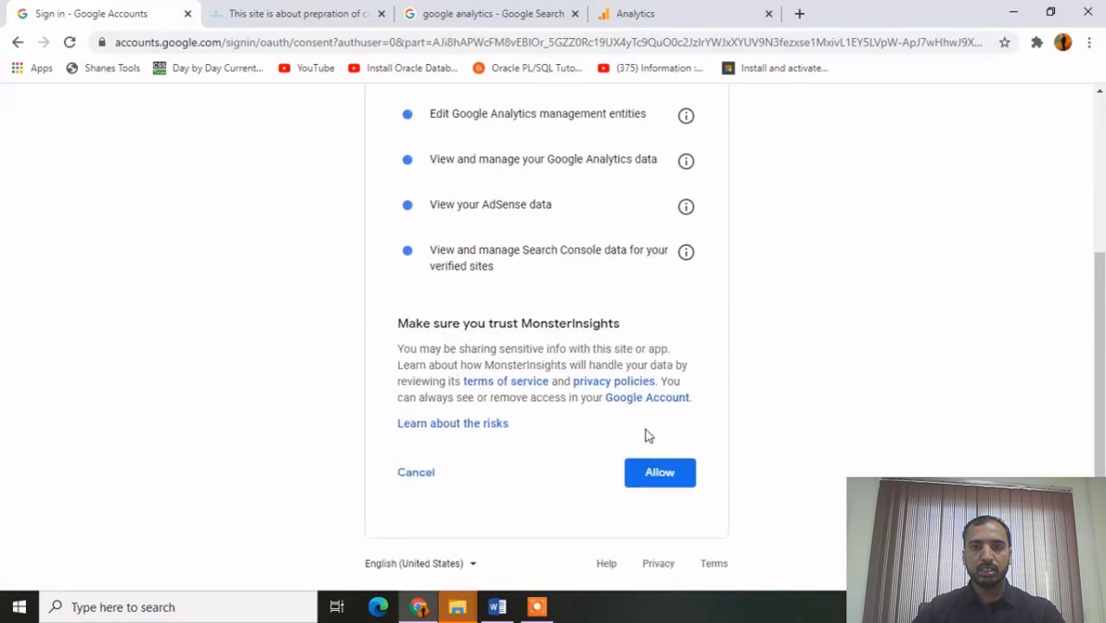
left_click(672, 477)
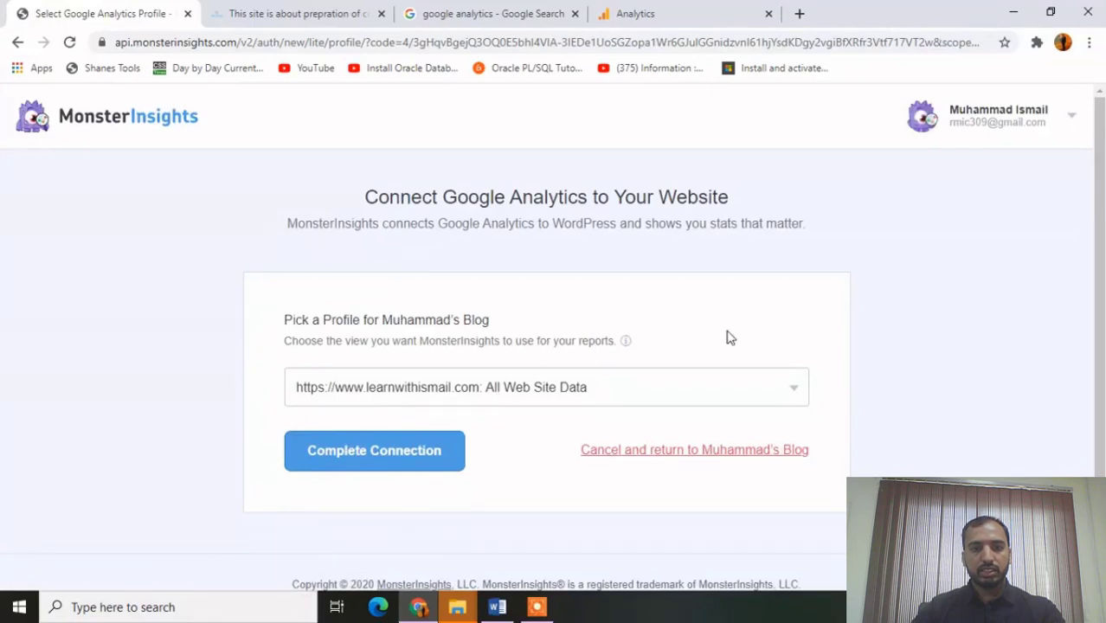
left_click(392, 456)
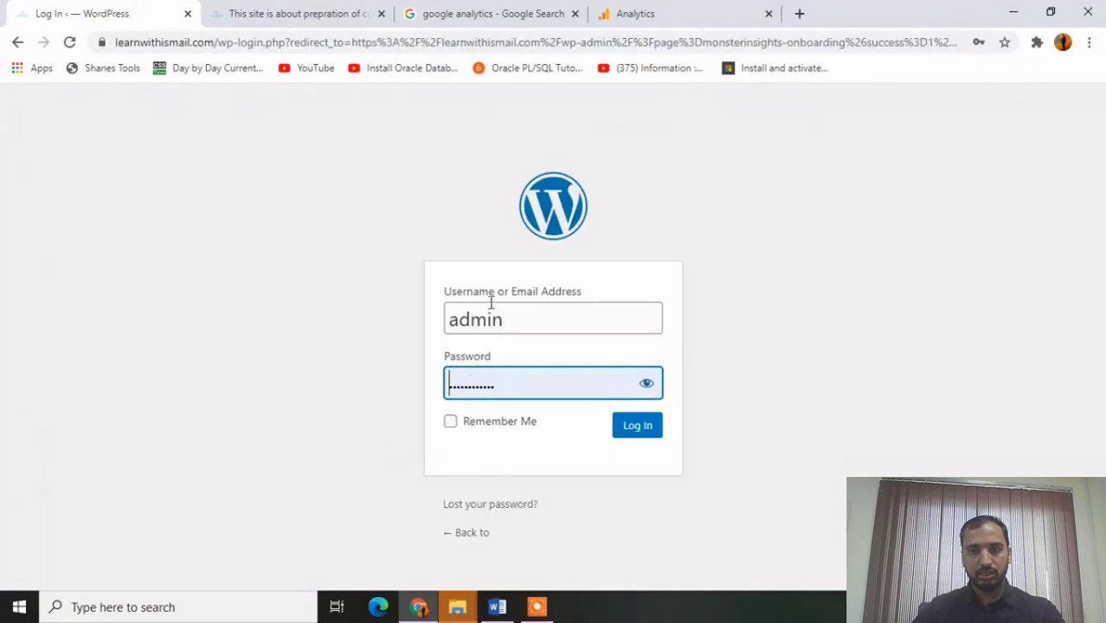
left_click(637, 431)
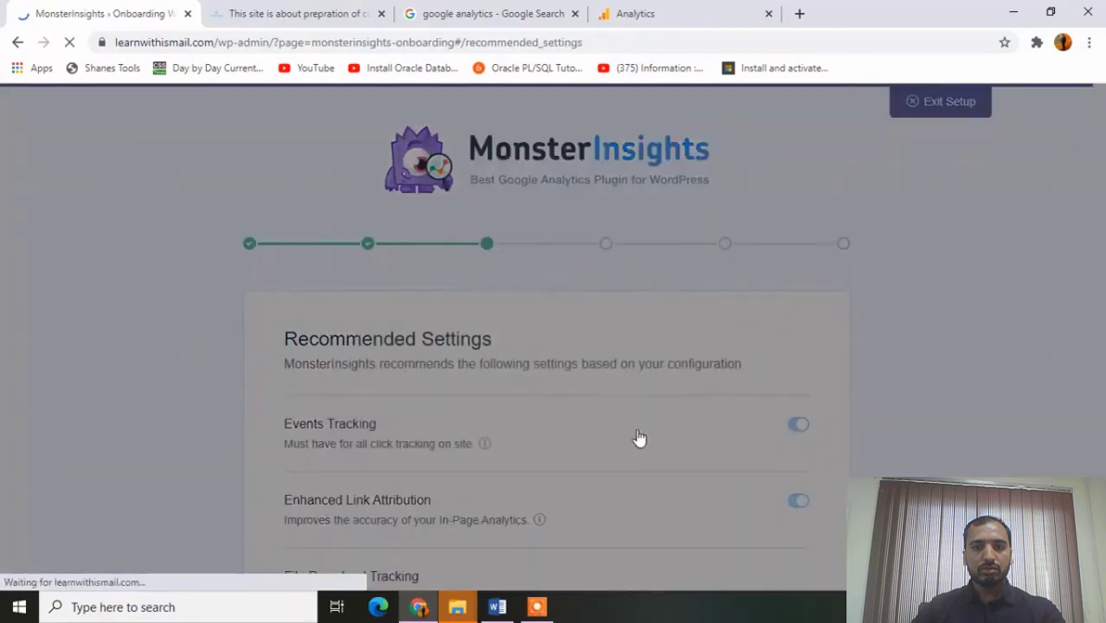
Step: Review the recommended MonsterInsights settings, turn on Install Updates Automatically and Help Us Improve, and save them
scroll(639, 438, "down", 1)
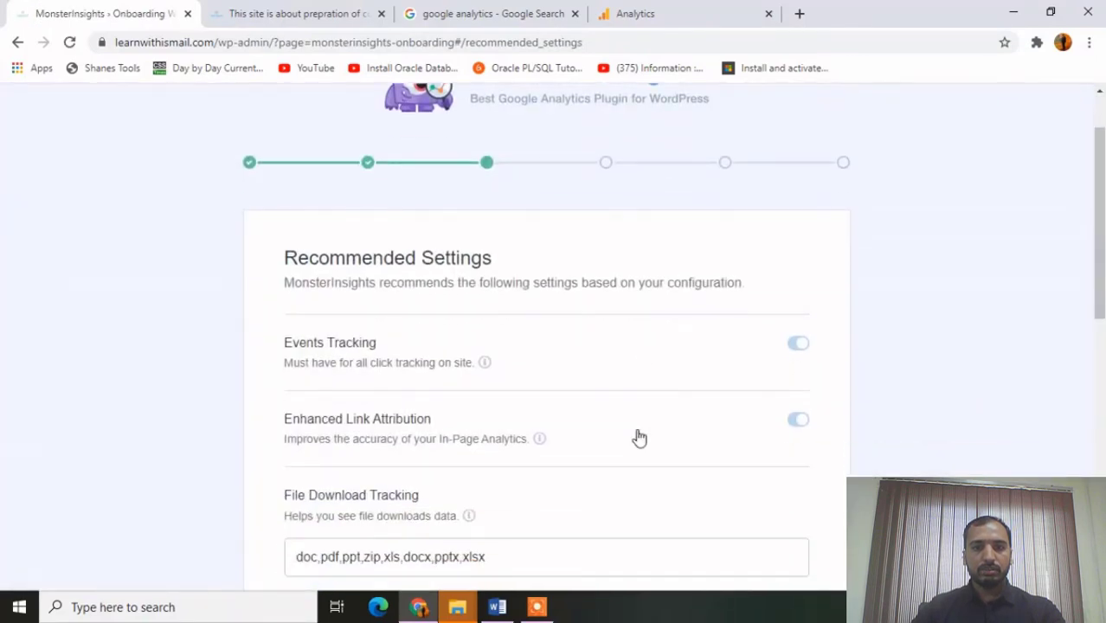
scroll(638, 439, "down", 1)
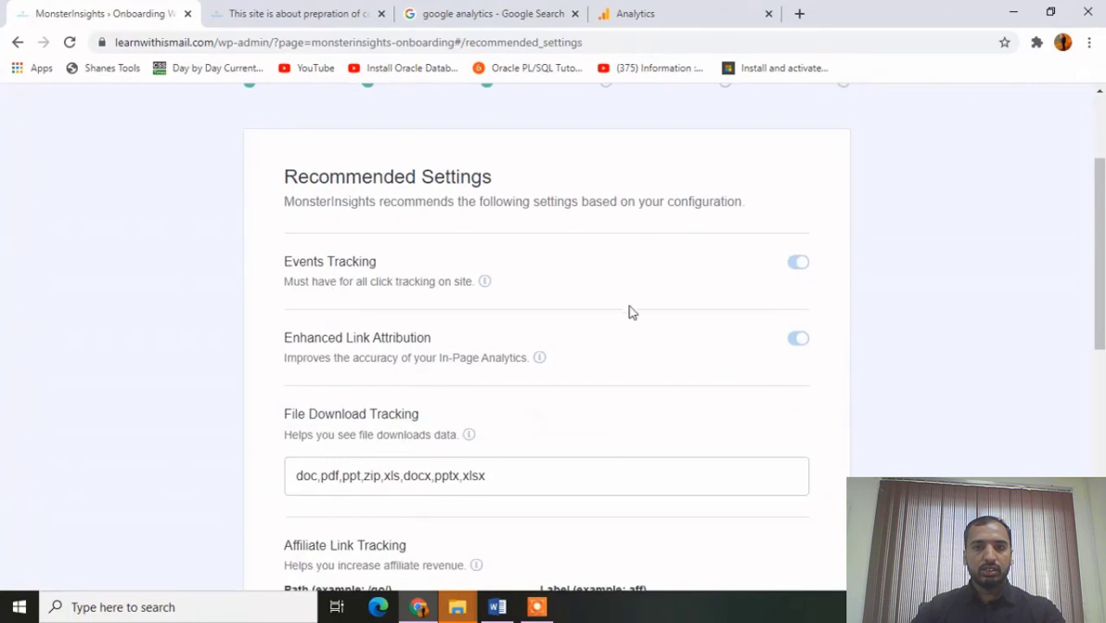
mouse_move(803, 264)
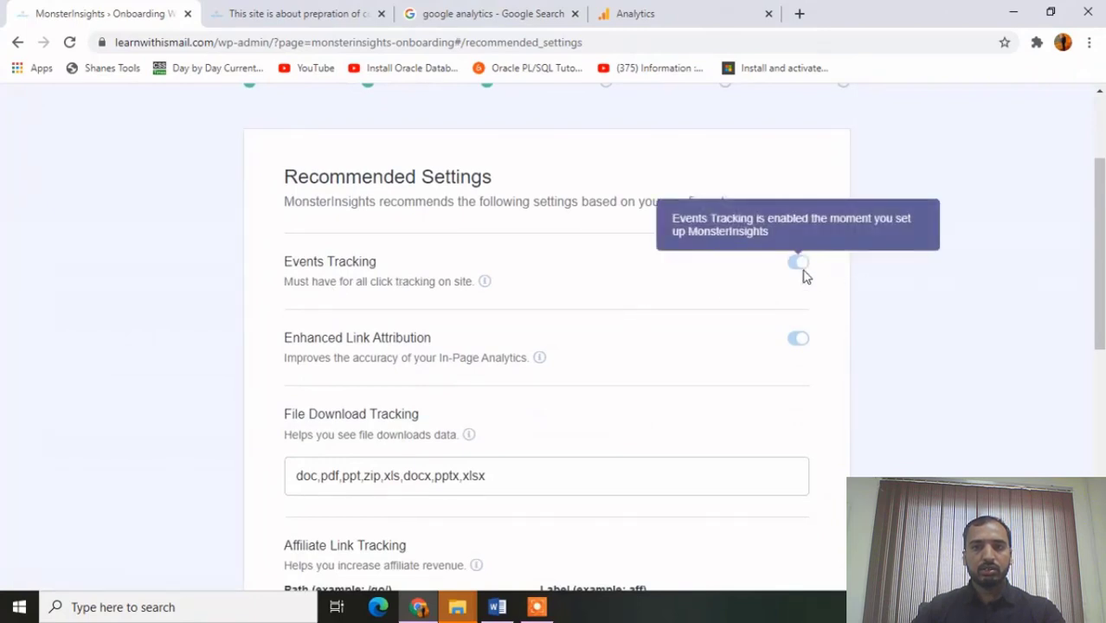
mouse_move(804, 347)
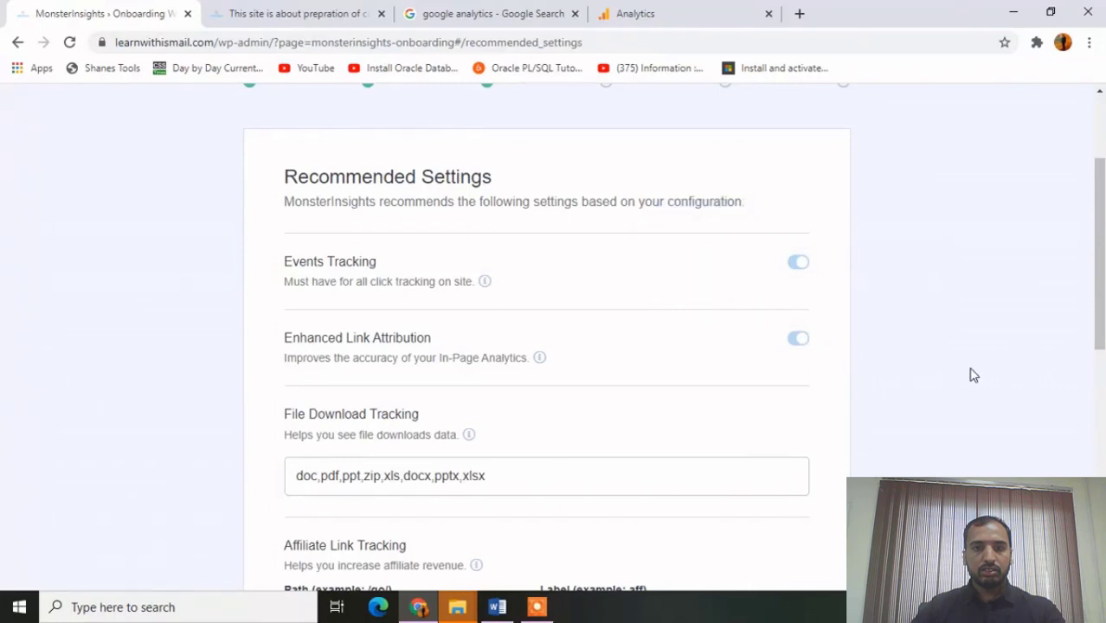
scroll(972, 375, "down", 2)
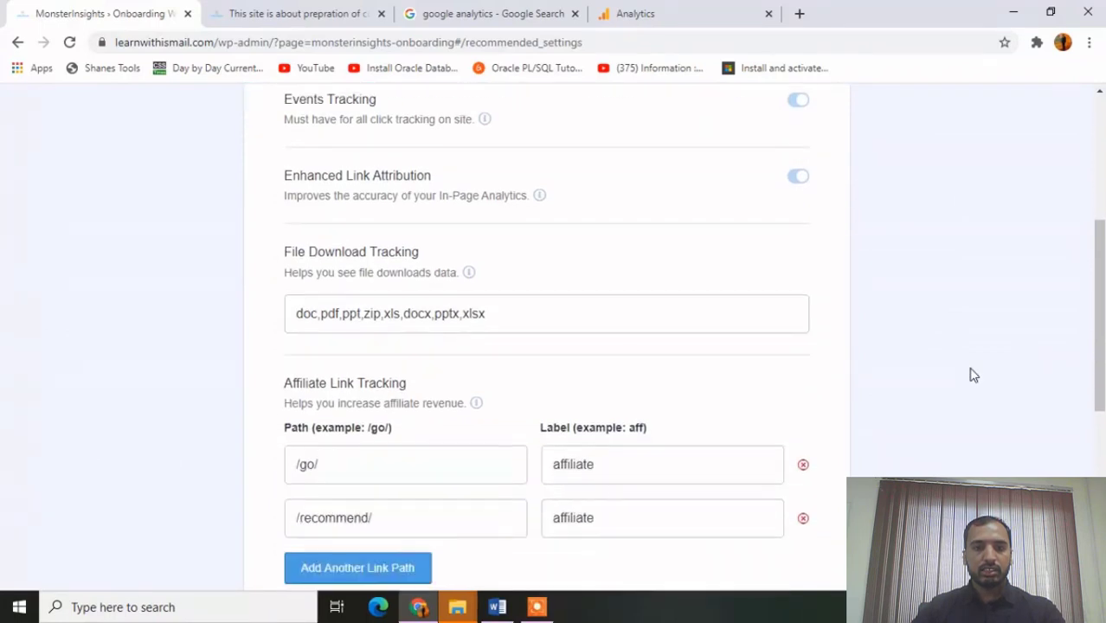
scroll(973, 374, "down", 1)
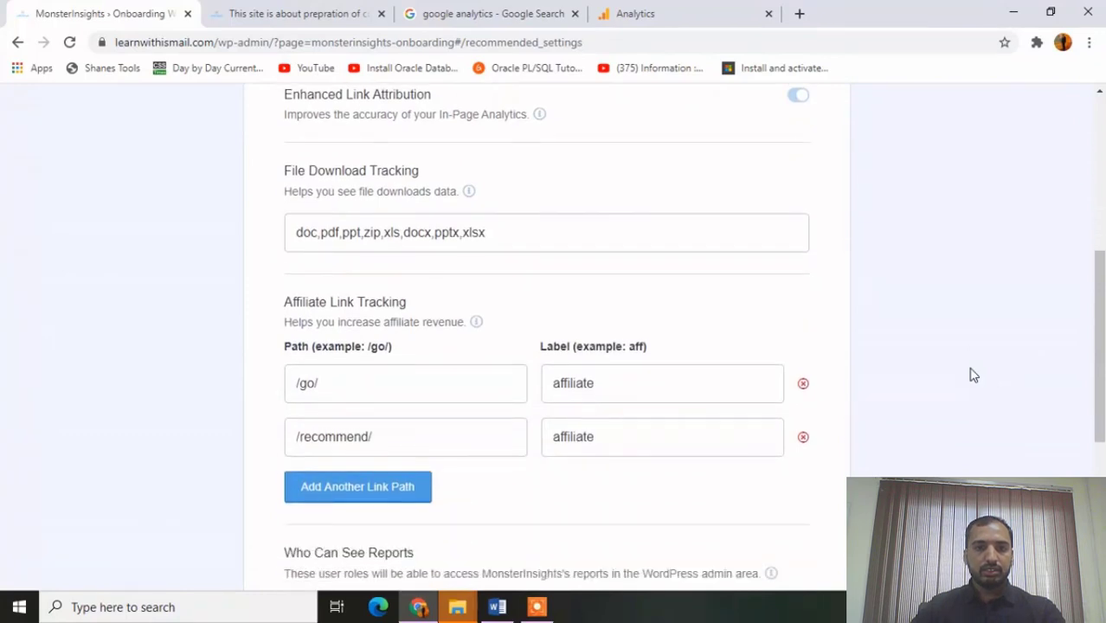
scroll(973, 375, "down", 4)
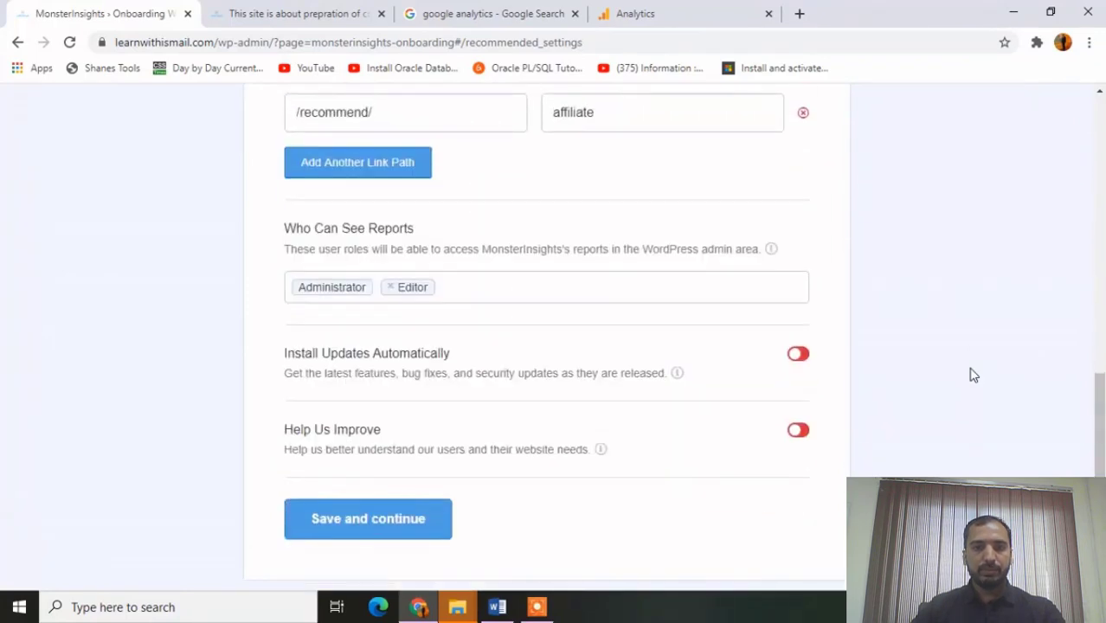
scroll(972, 375, "down", 1)
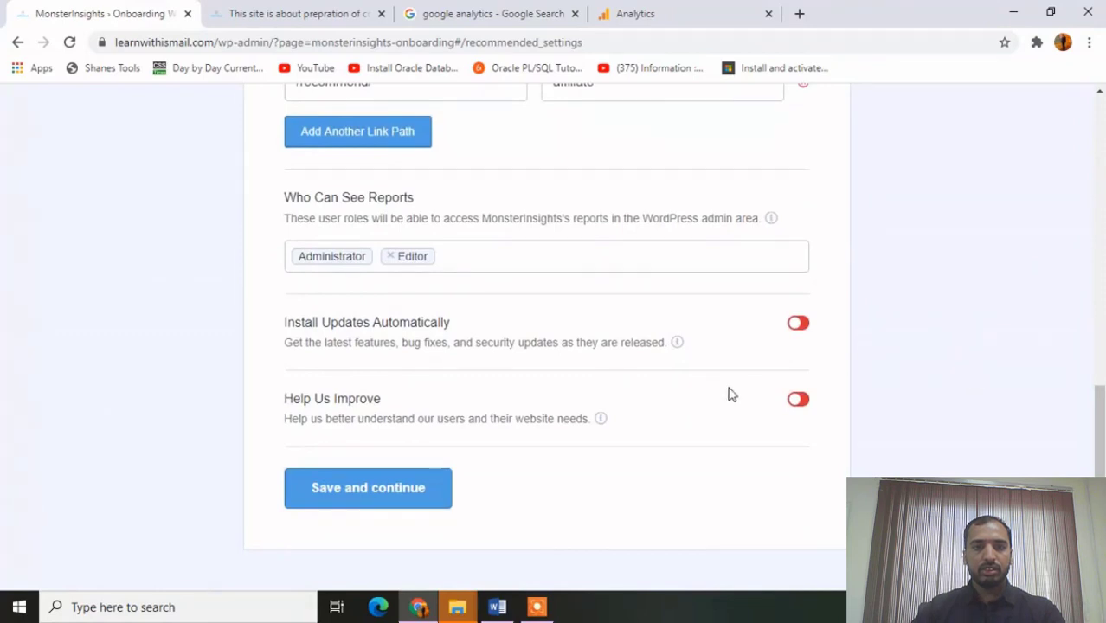
left_click(801, 326)
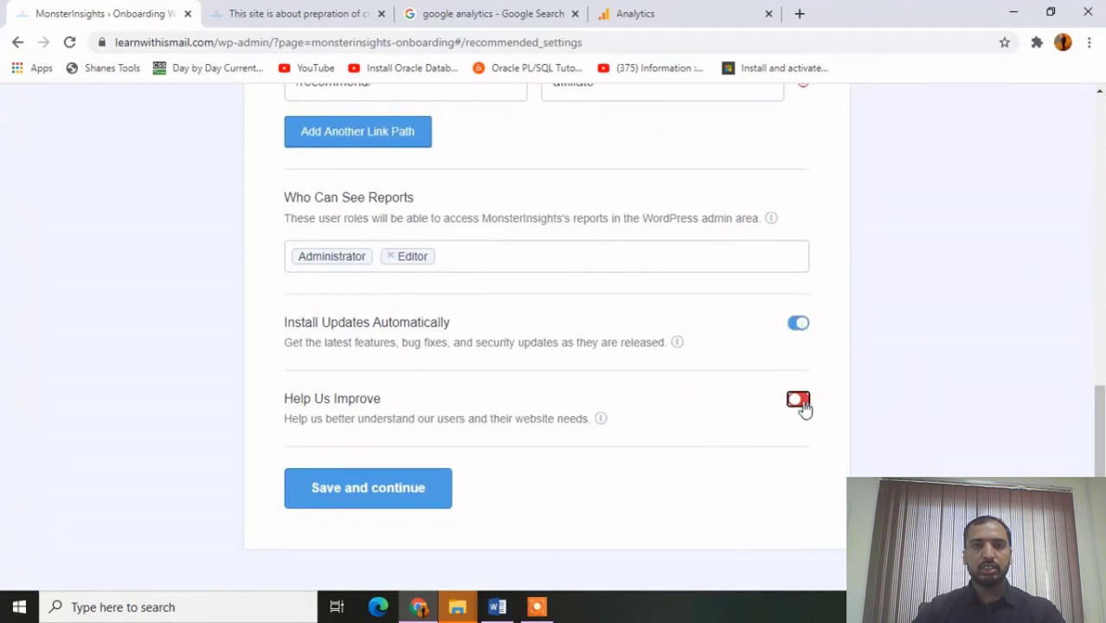
left_click(799, 401)
left_click(367, 487)
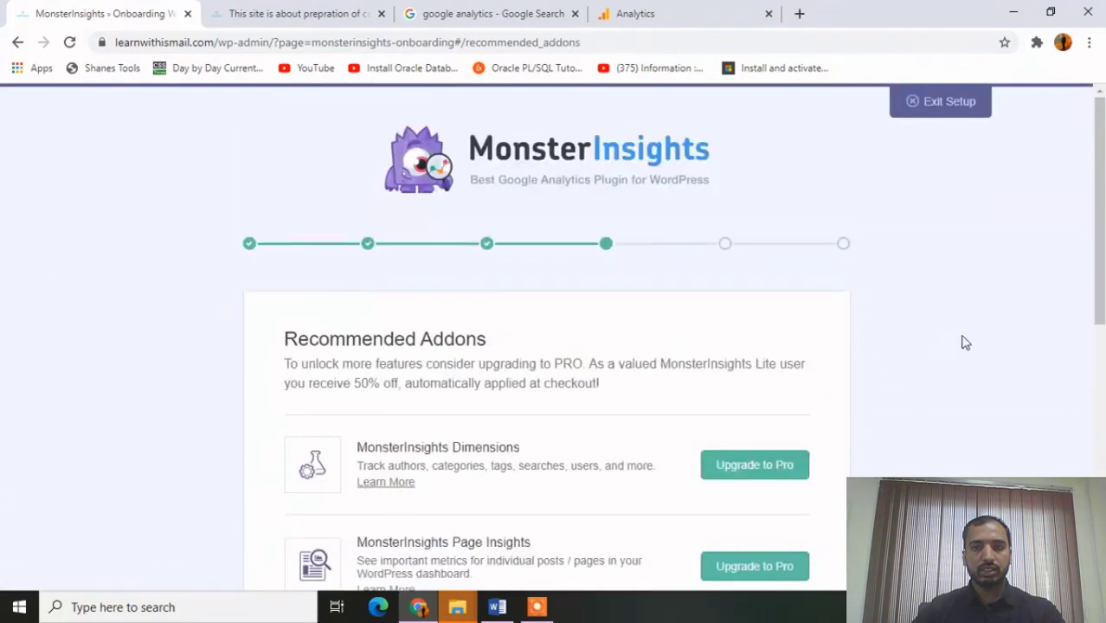
Step: Look through the recommended MonsterInsights addons and continue the wizard without upgrading to Pro
scroll(964, 343, "down", 5)
scroll(964, 343, "up", 1)
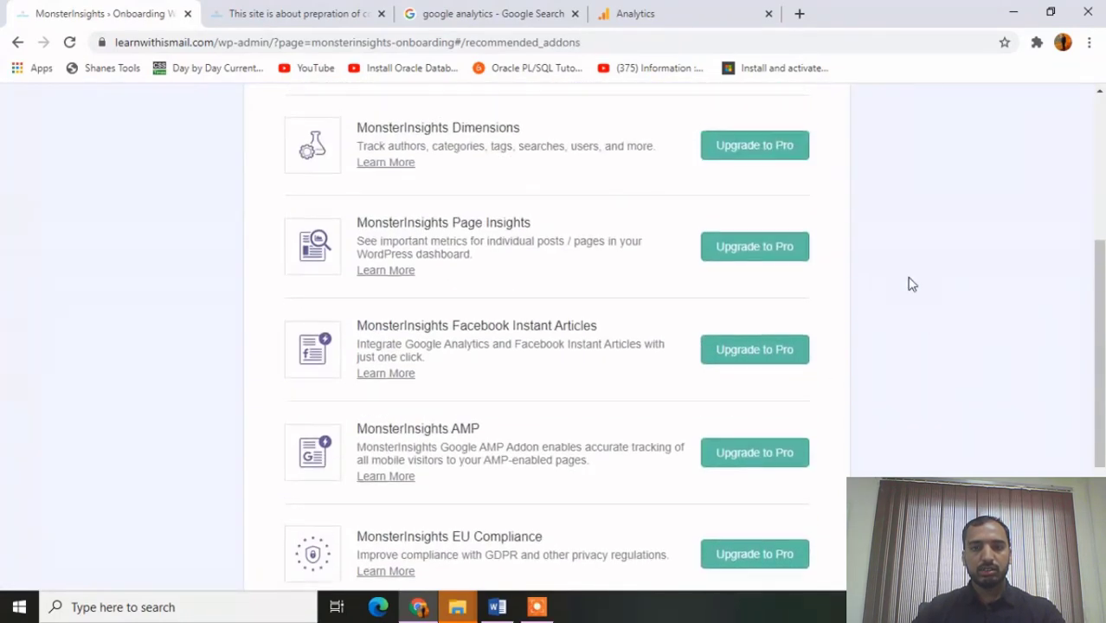
scroll(911, 283, "up", 2)
scroll(910, 284, "down", 5)
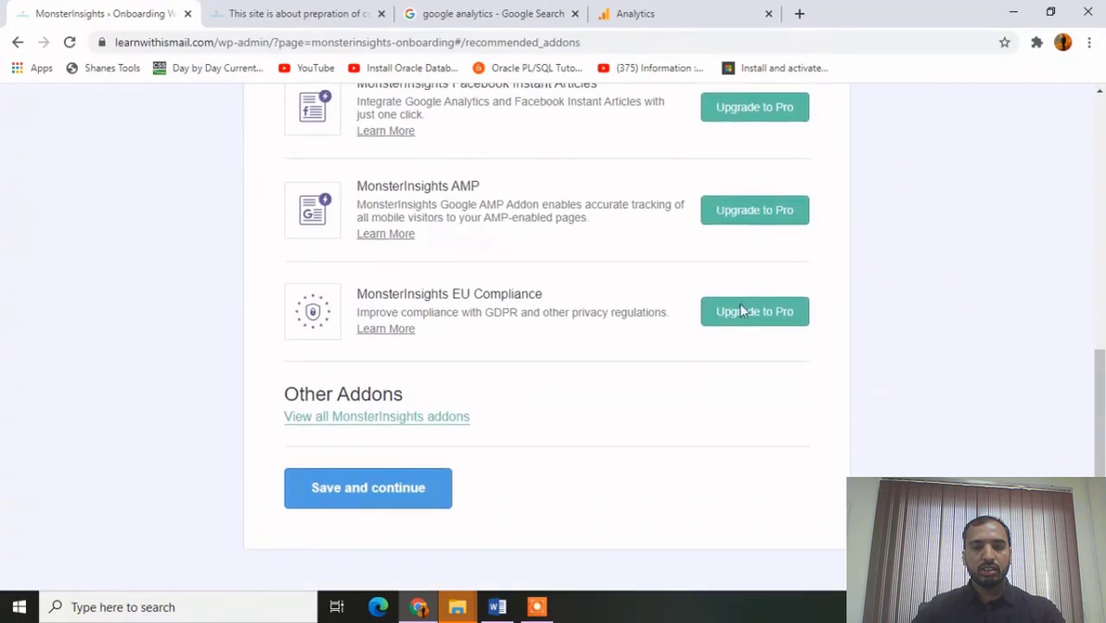
left_click(392, 484)
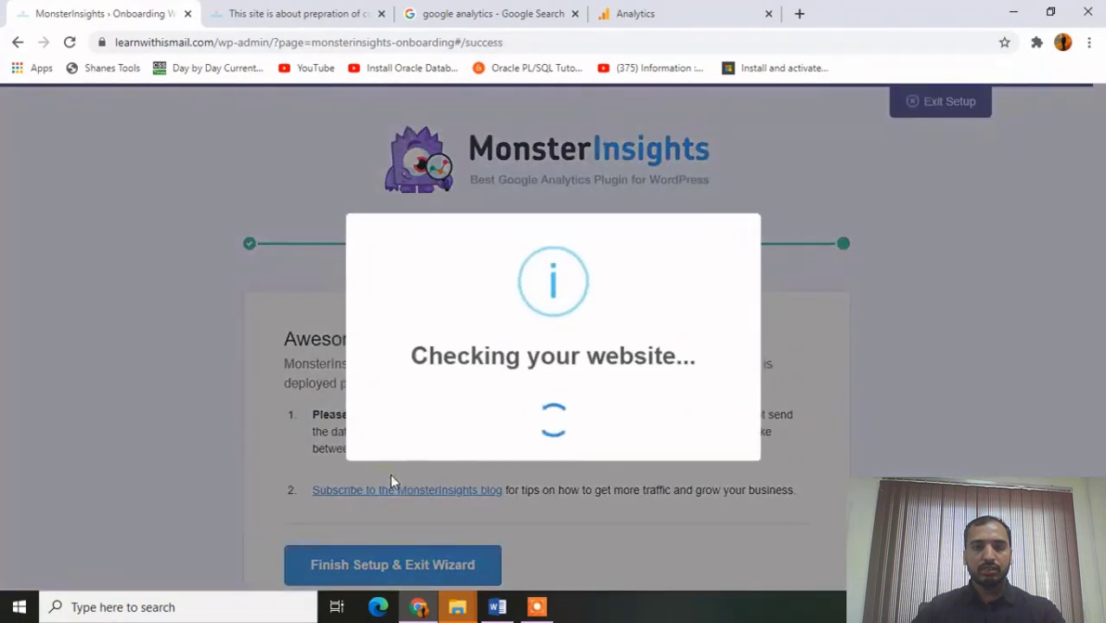
Step: Finish the MonsterInsights setup wizard and open the plugin's reports
scroll(800, 403, "down", 1)
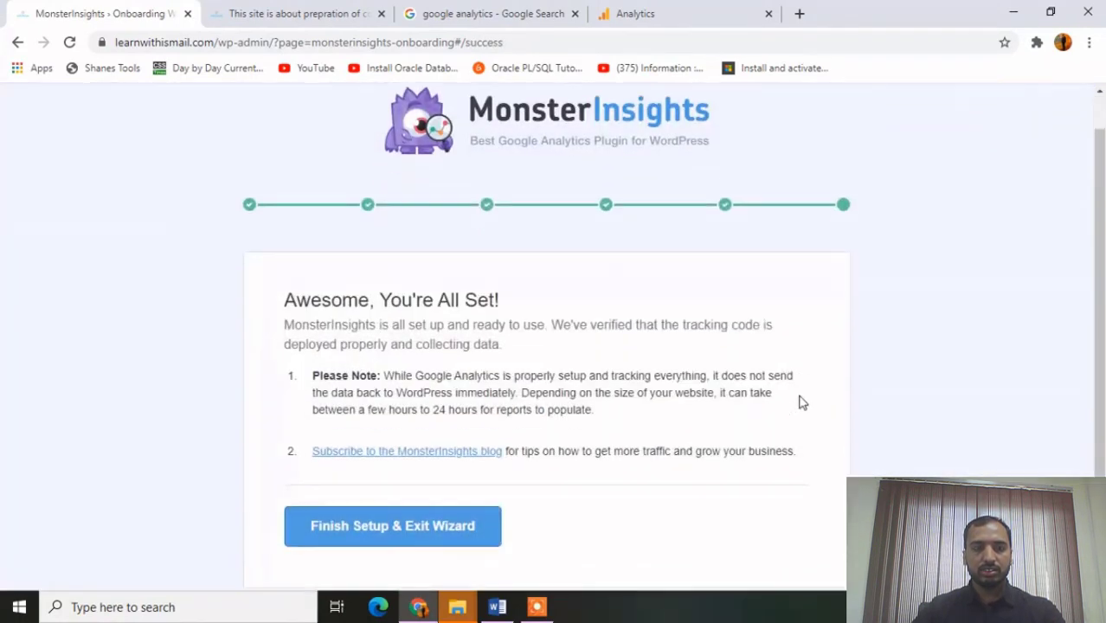
left_click(386, 489)
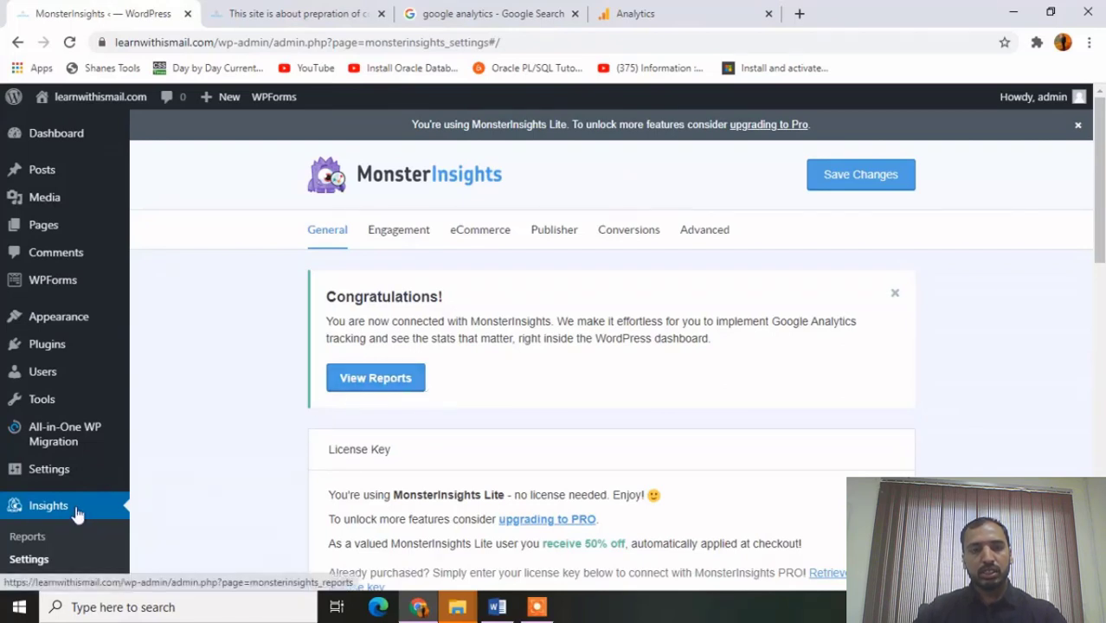
left_click(385, 386)
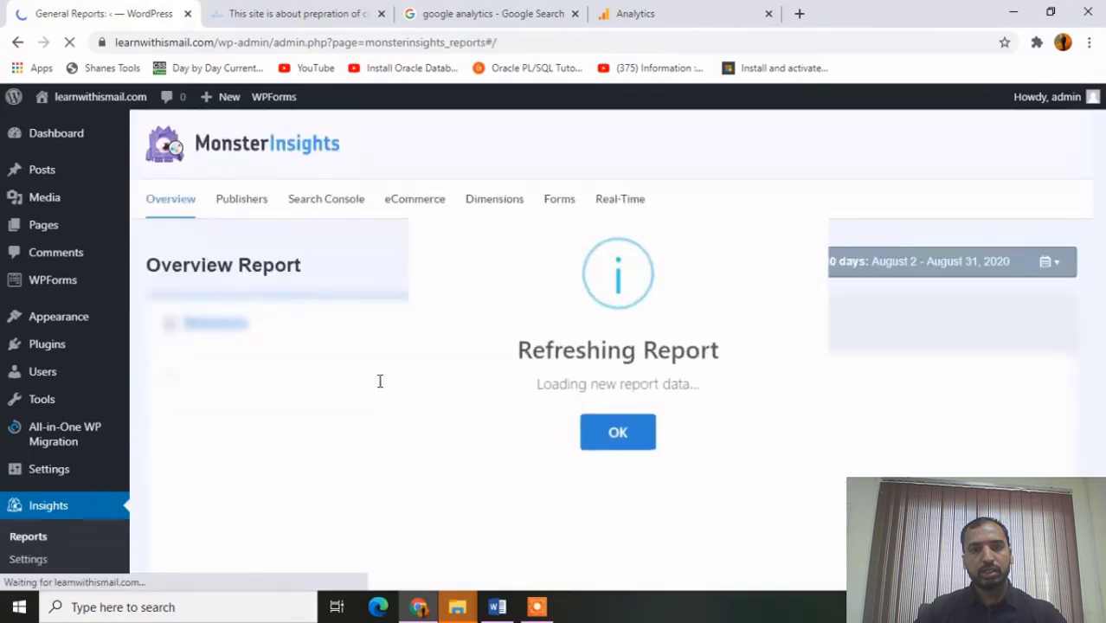